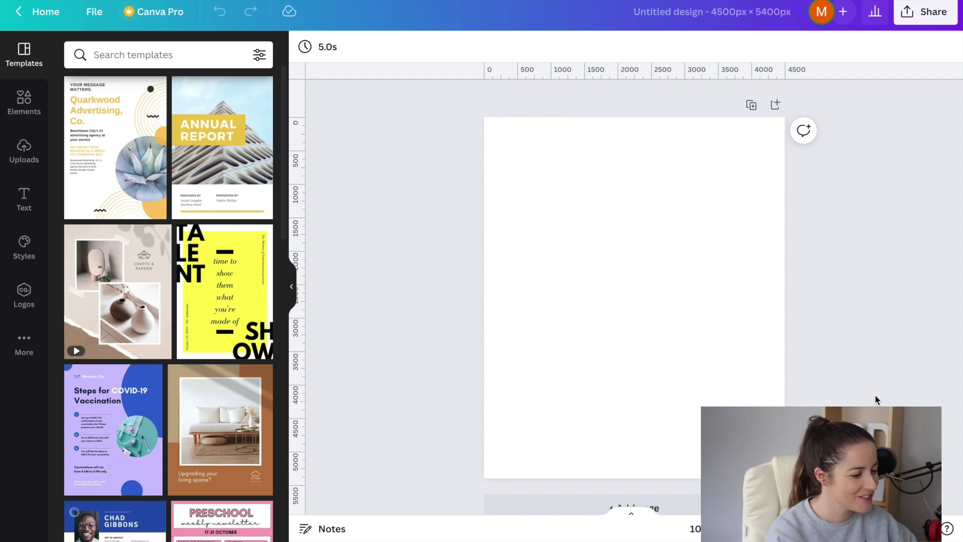
Step: Add a default 'Your paragraph text' box to the blank 4500 × 5400 px page
click(648, 221)
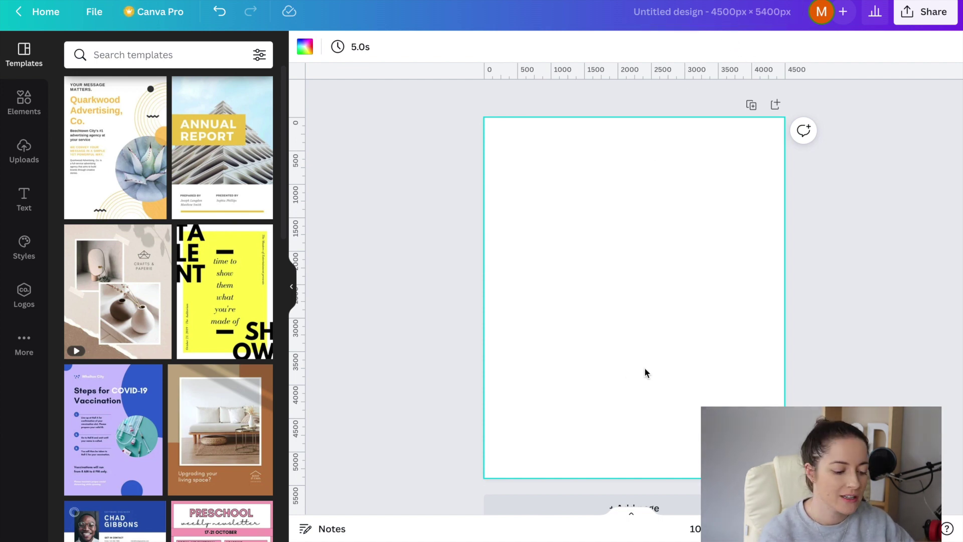
key(t)
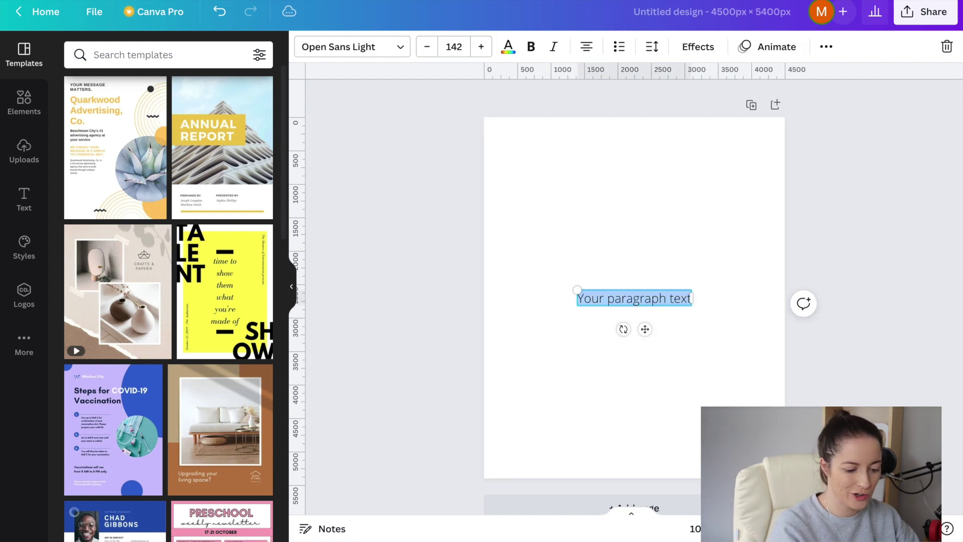
Step: Change the text to 'POODLE MAMA', enlarge it to size 231, and set it in Nectarine
text(POOD)
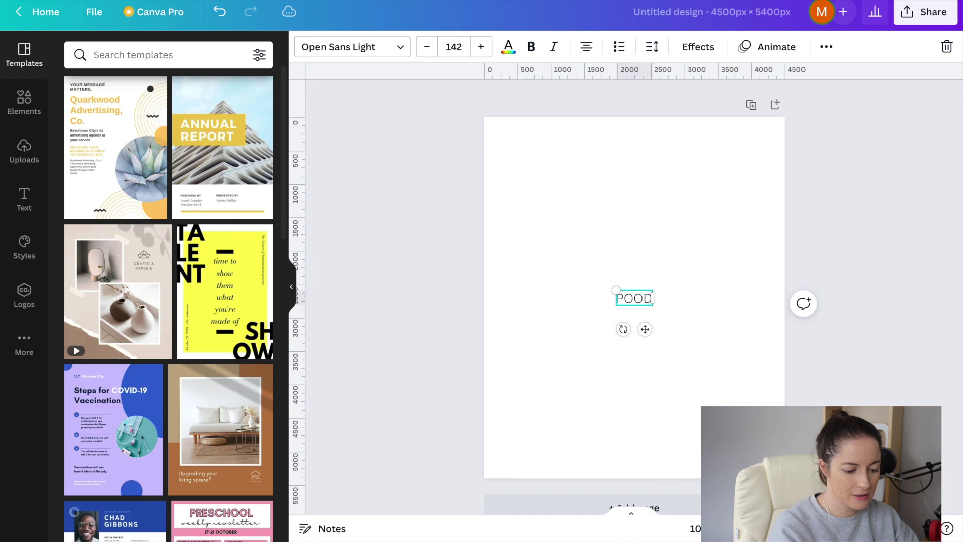
text(LE MAMA)
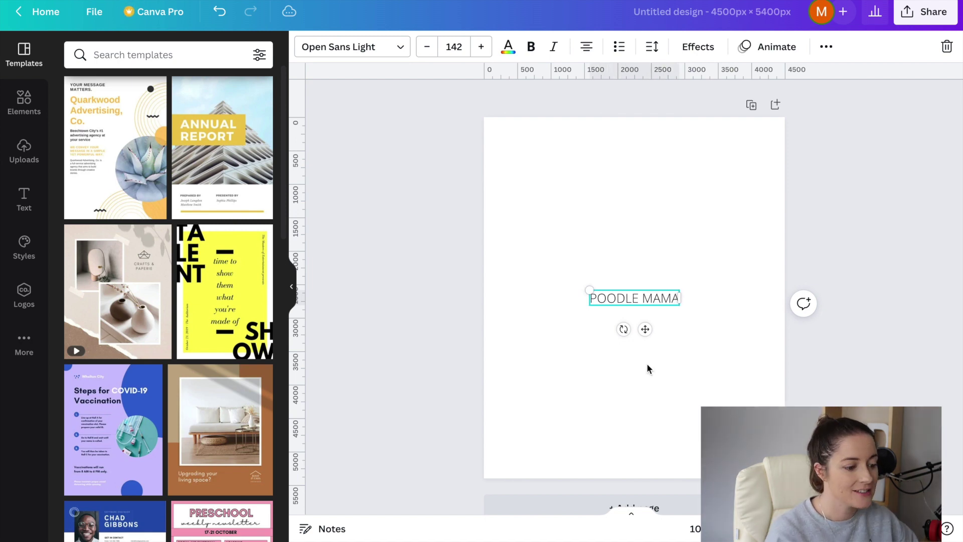
drag(591, 287, 537, 249)
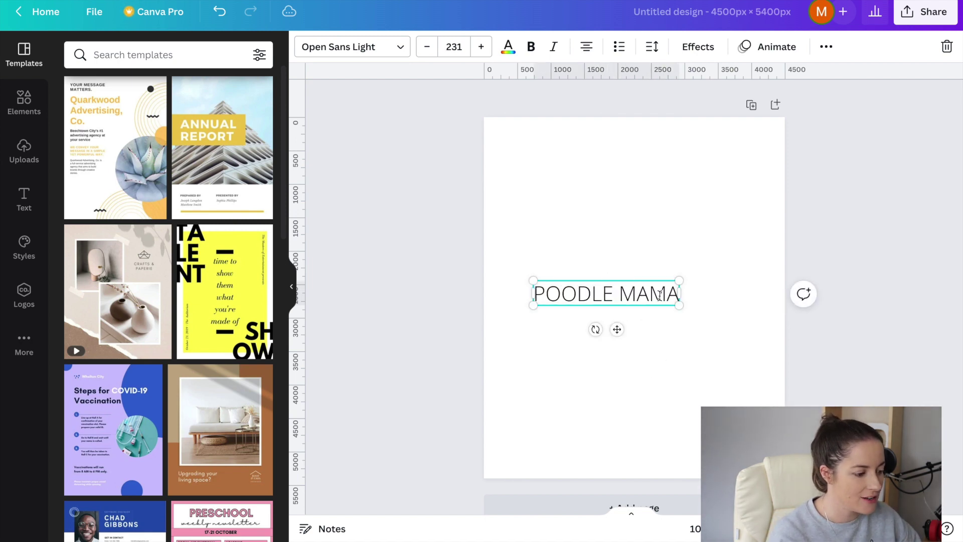
drag(676, 295, 536, 299)
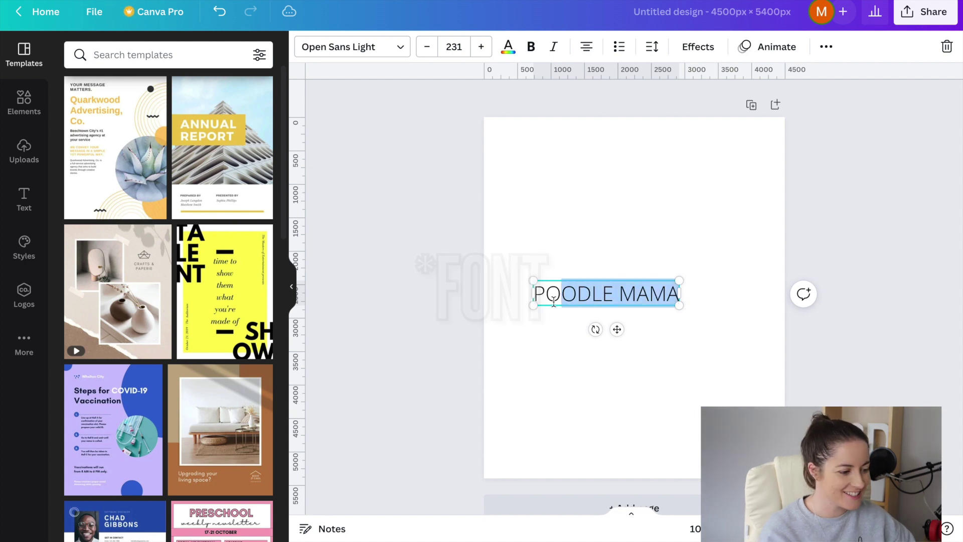
click(352, 47)
click(172, 146)
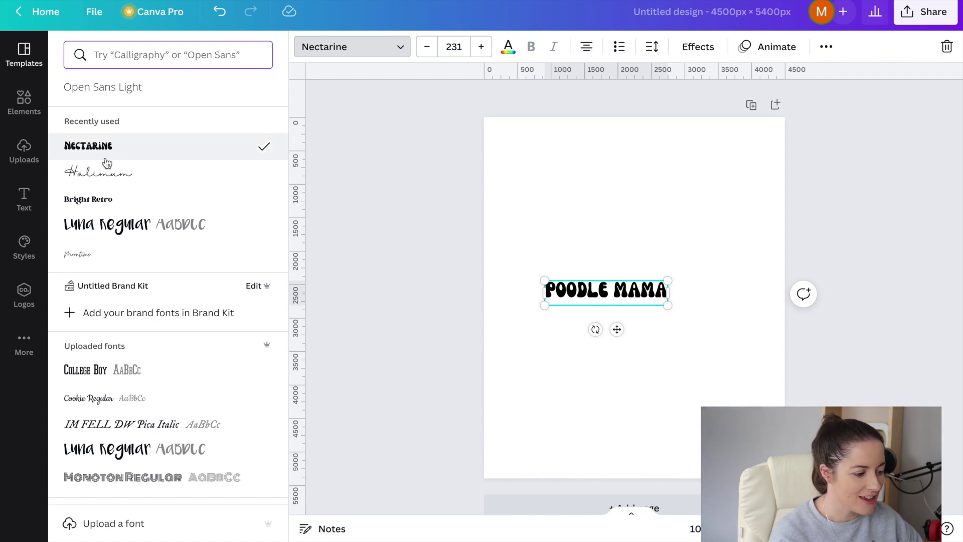
Step: Make the text uppercase and enlarge it to size 495 across the page width
click(826, 46)
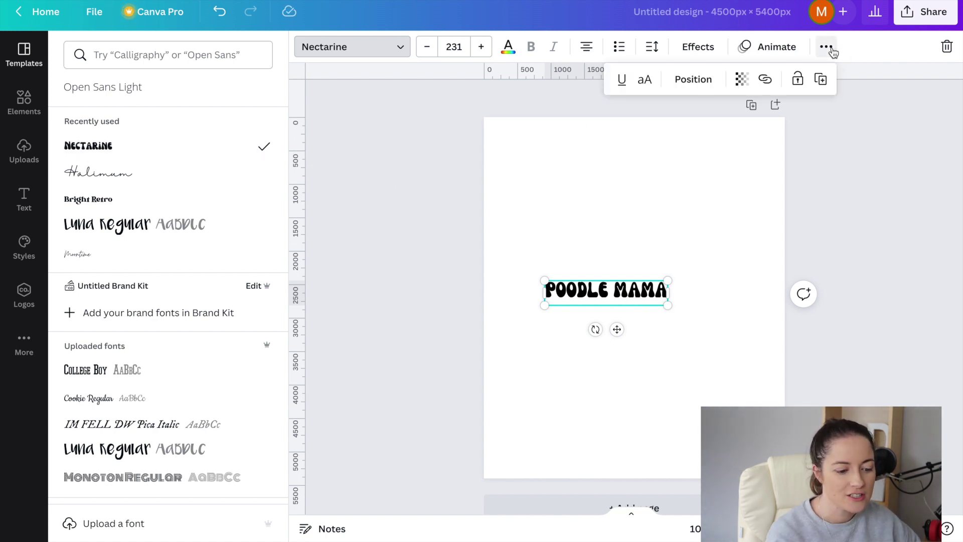
click(645, 80)
drag(671, 274, 762, 246)
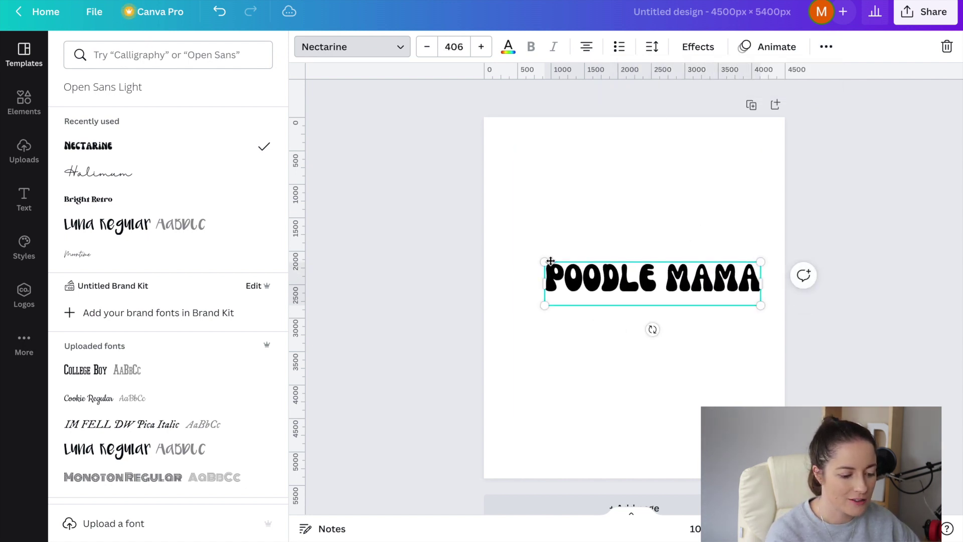
drag(545, 259, 496, 251)
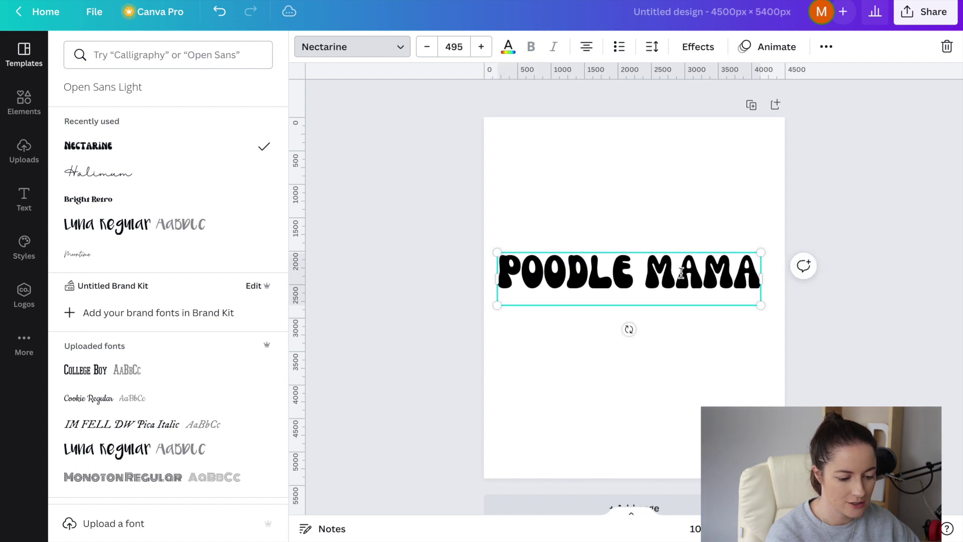
Step: Repeat POODLE MAMA on three stacked lines, then select all three lines
drag(758, 274, 504, 271)
key(ctrl+c)
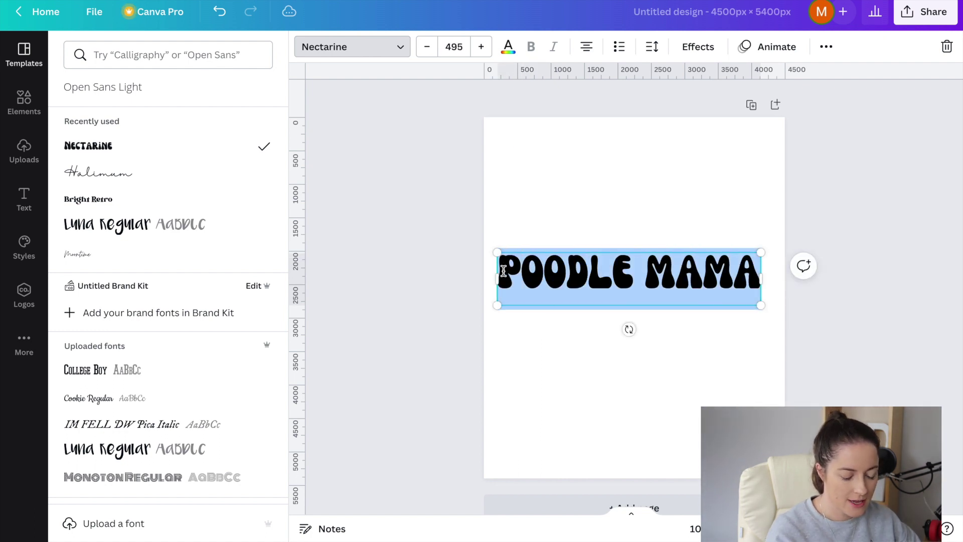
key(Escape)
key(ctrl+v)
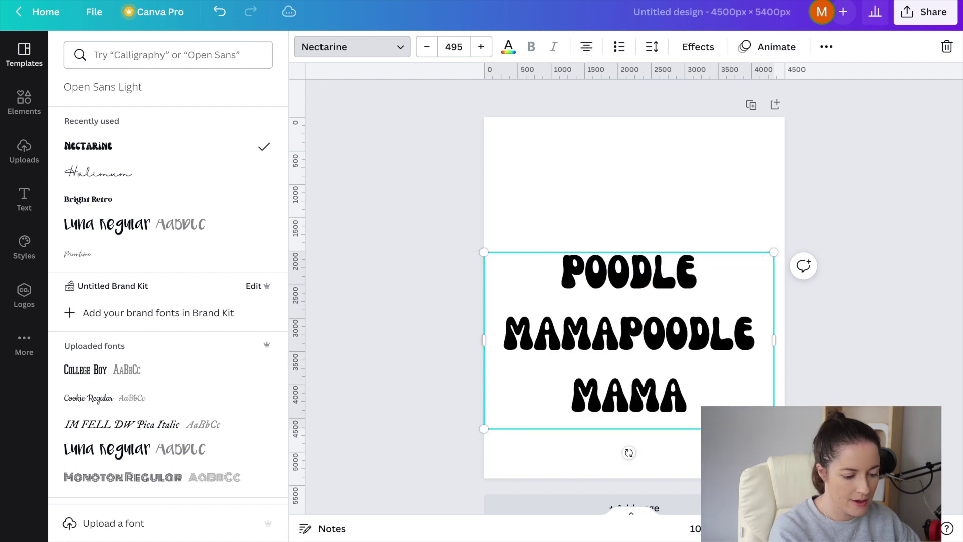
key(ctrl+v)
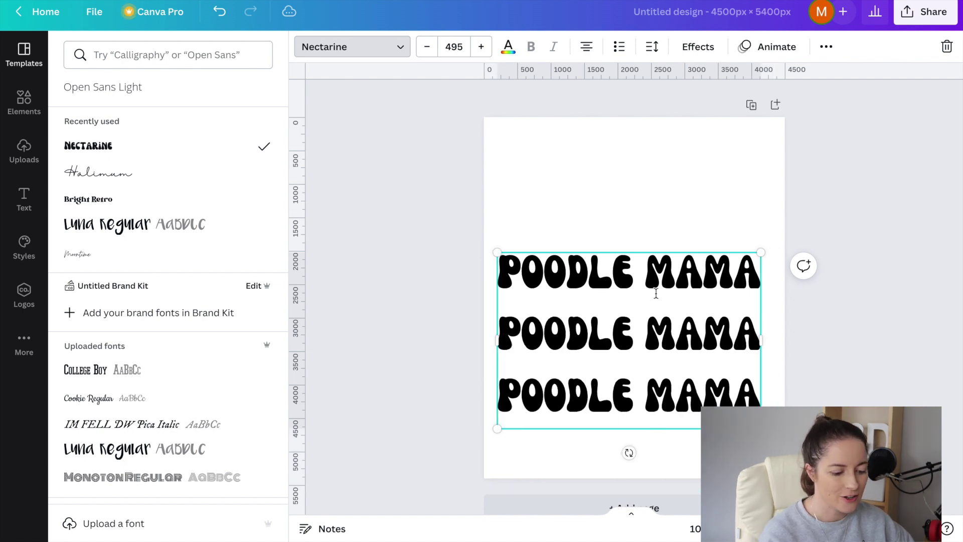
double_click(645, 253)
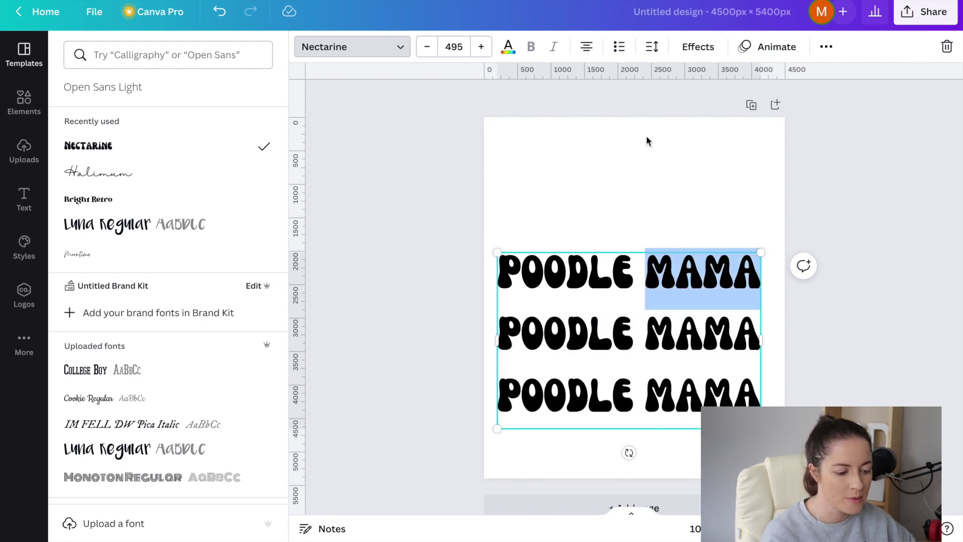
key(Escape)
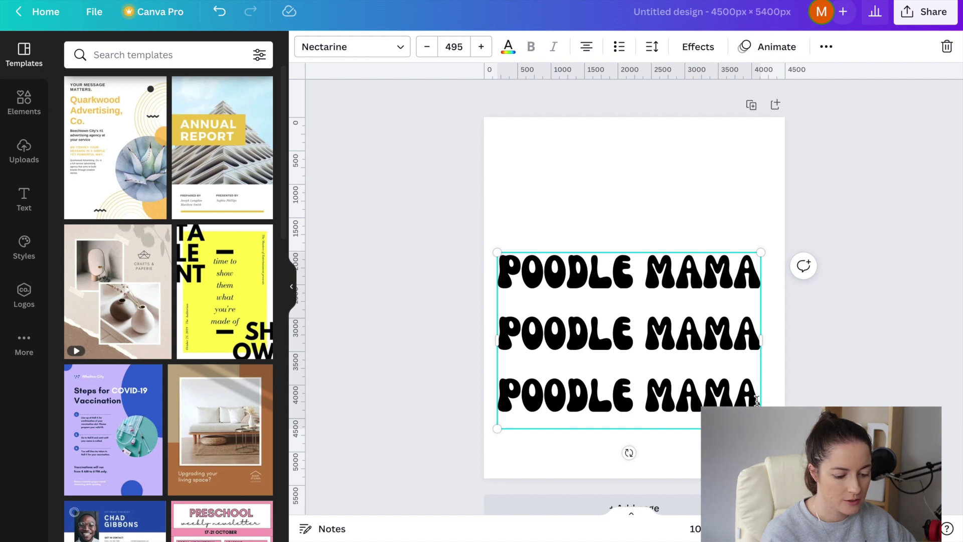
drag(757, 401, 494, 319)
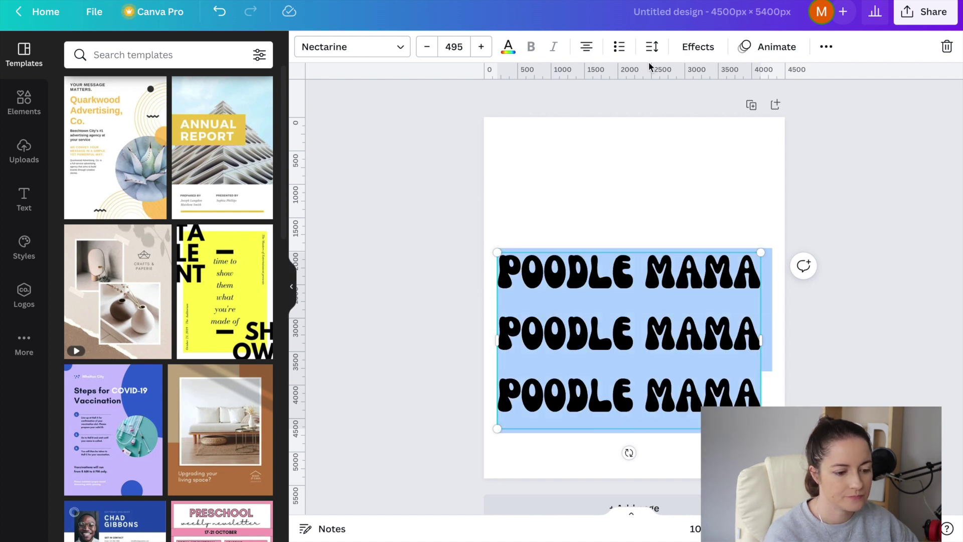
Step: Set line spacing to 0.92 and letter spacing to 20, then move the block to the page top
click(652, 46)
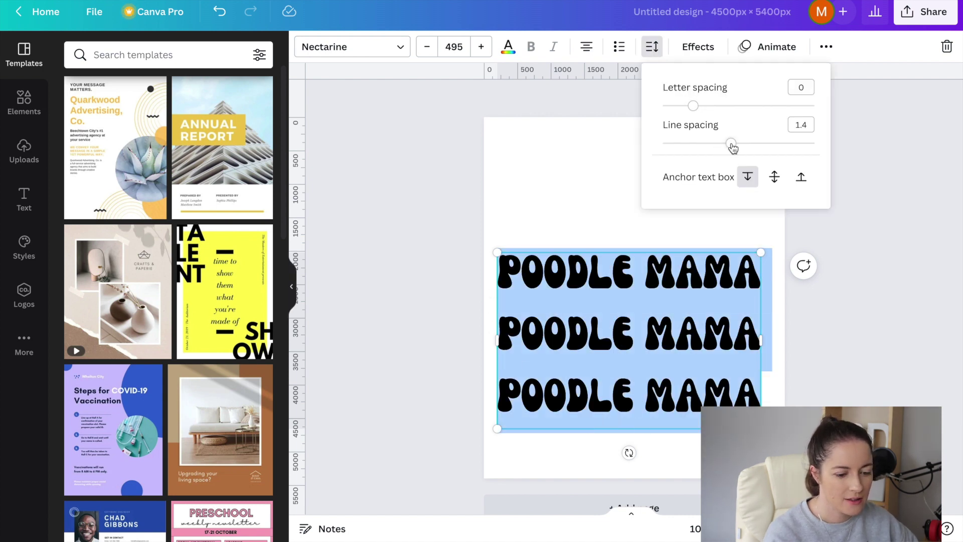
drag(731, 144, 696, 167)
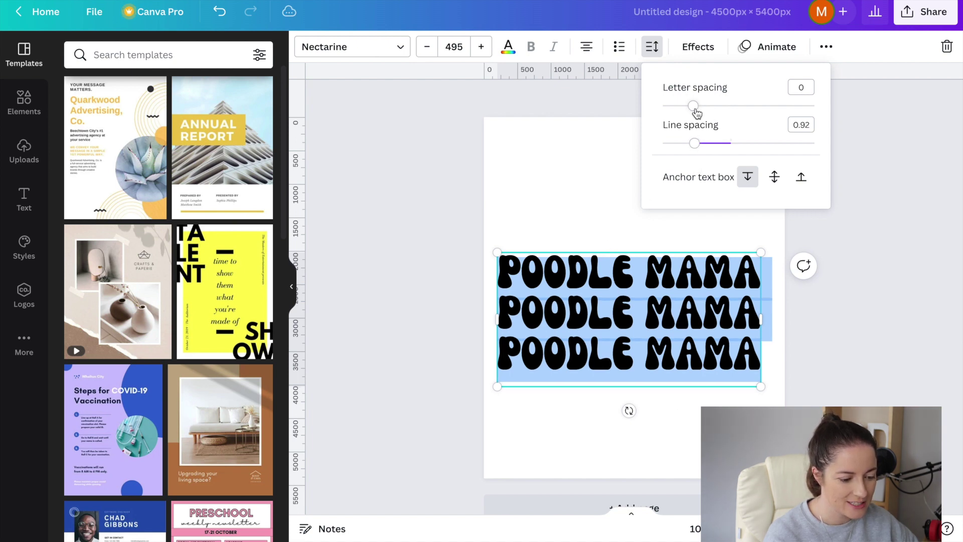
drag(694, 108, 698, 111)
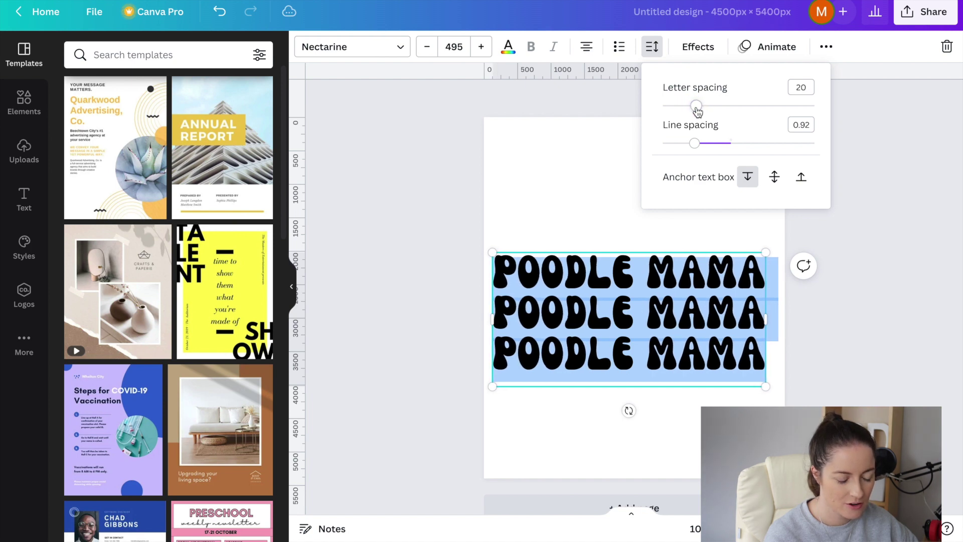
click(596, 189)
click(643, 339)
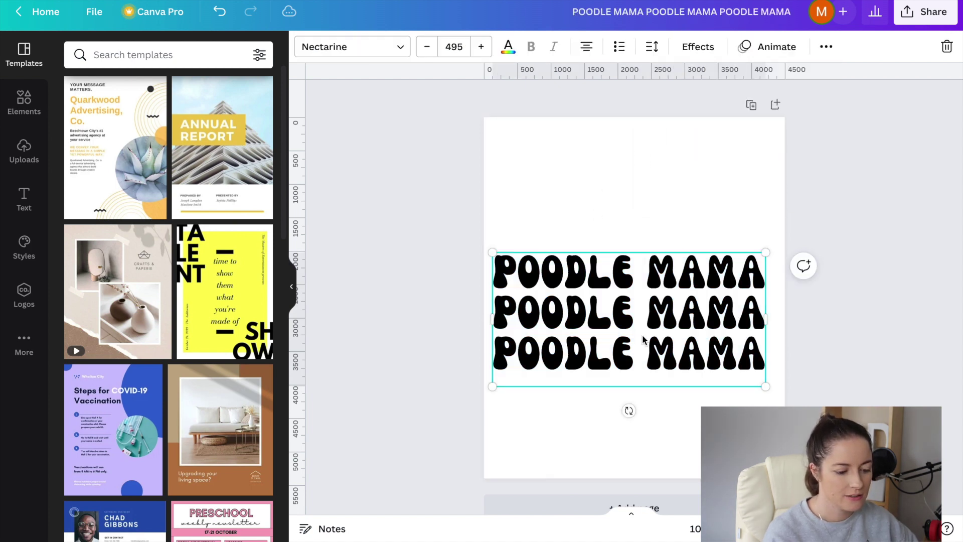
drag(643, 336, 651, 223)
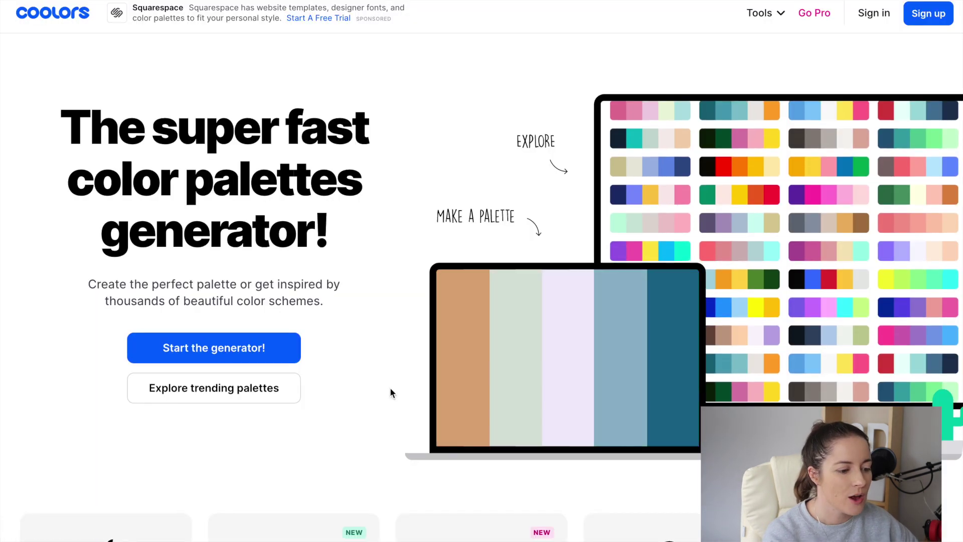
Step: Browse Coolors' trending palettes and screenshot the magenta-to-blue palette
click(236, 392)
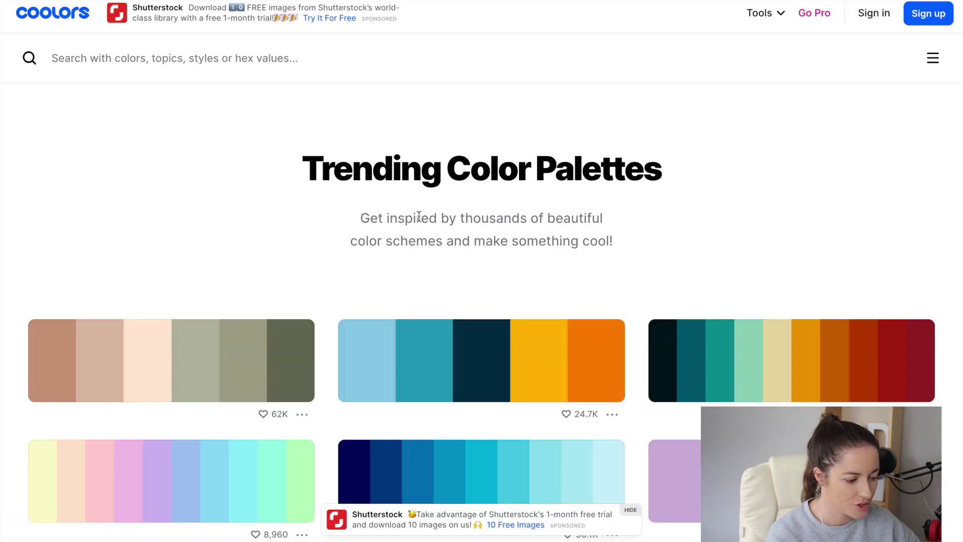
scroll(386, 294, down, 3)
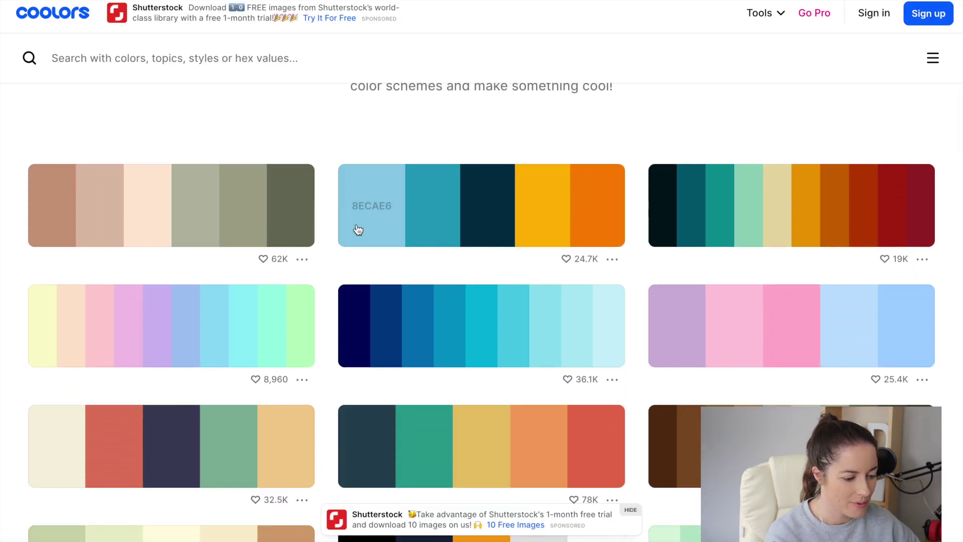
scroll(336, 252, down, 2)
scroll(337, 255, down, 1)
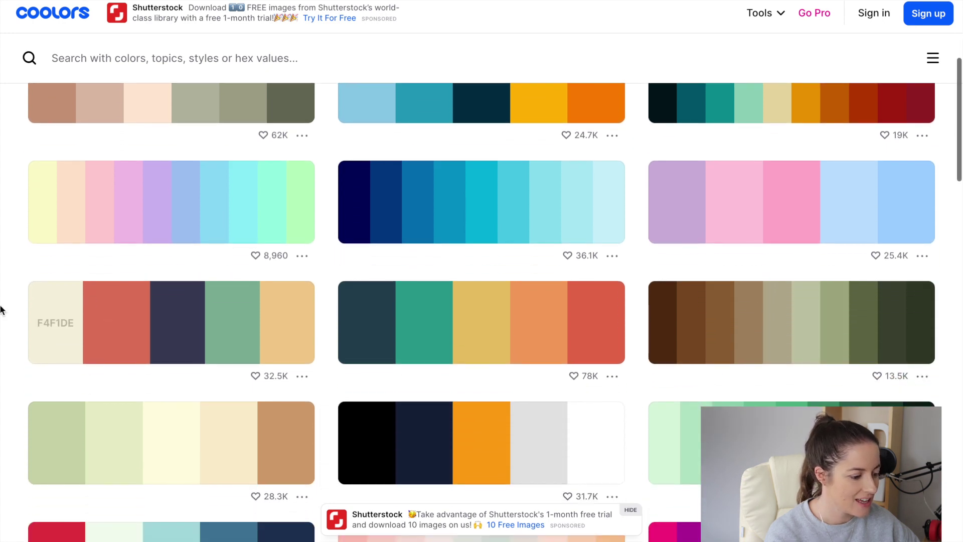
scroll(312, 317, down, 3)
scroll(313, 318, down, 5)
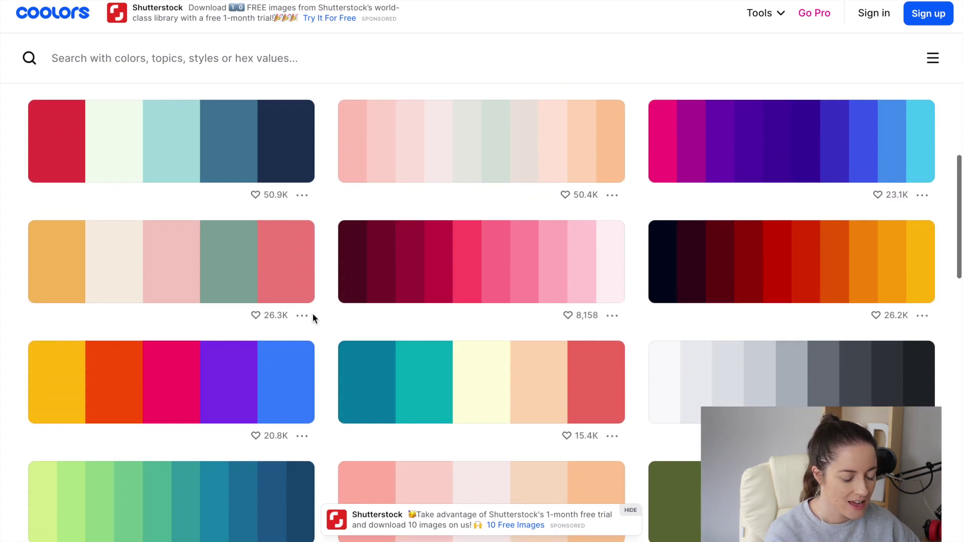
scroll(313, 317, up, 1)
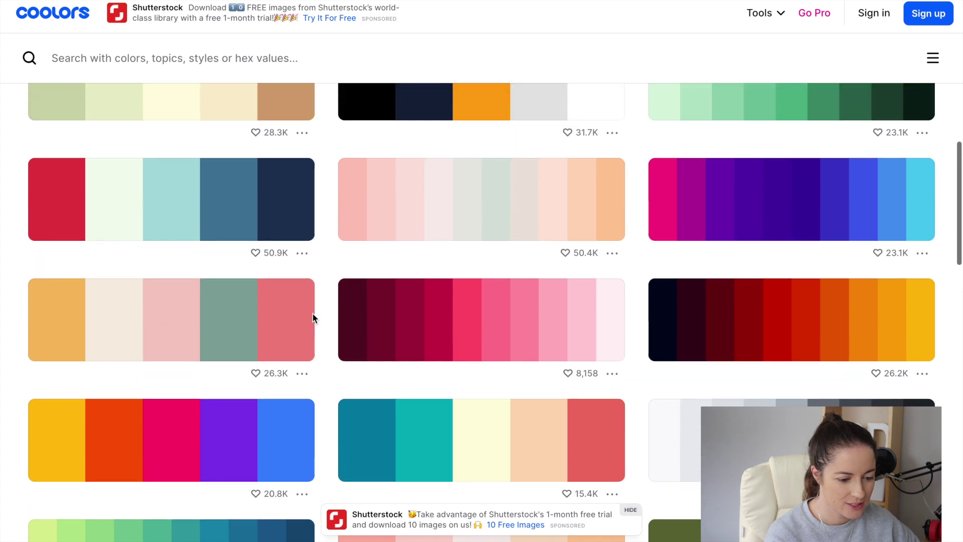
scroll(314, 318, up, 1)
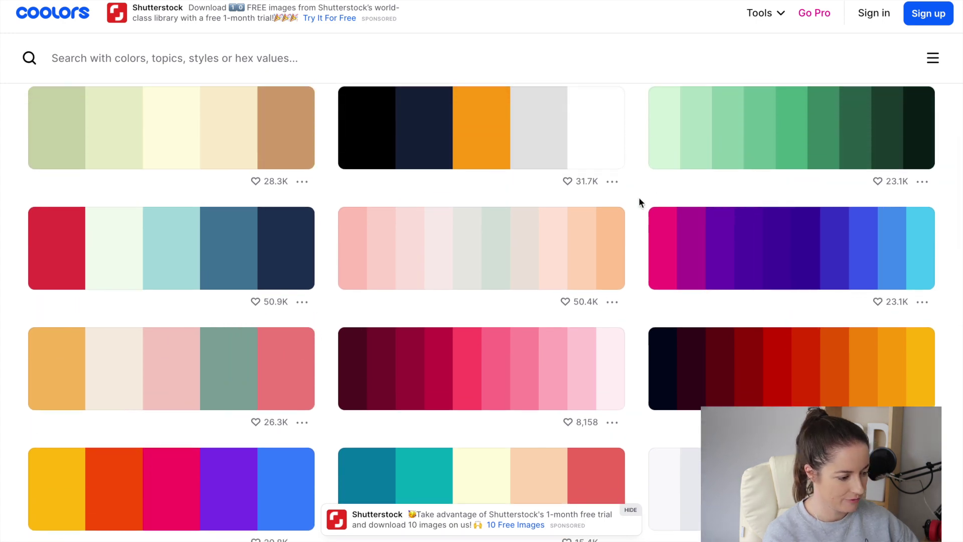
key(super+shift+4)
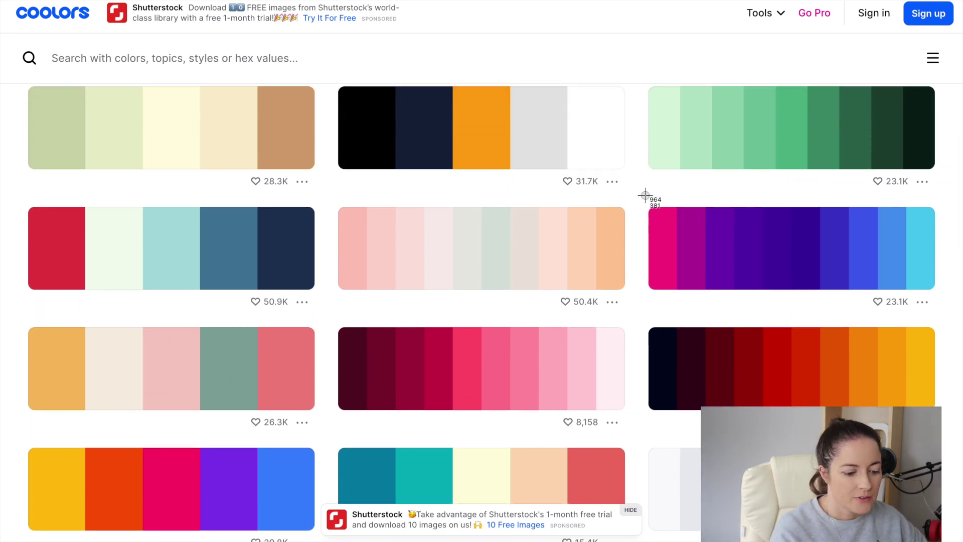
drag(645, 194, 953, 314)
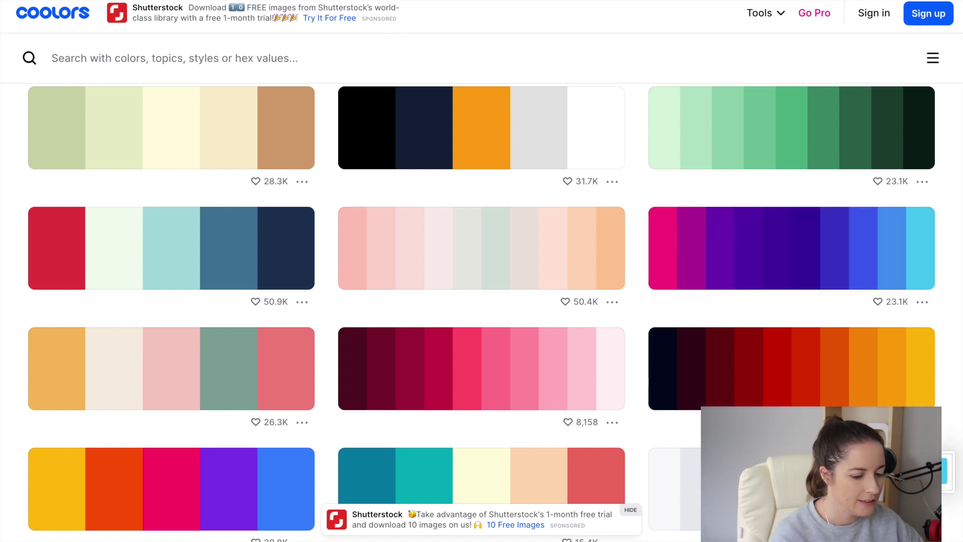
Step: Add the palette screenshot from Uploads below the text, then select the first P
key(ctrl+Tab)
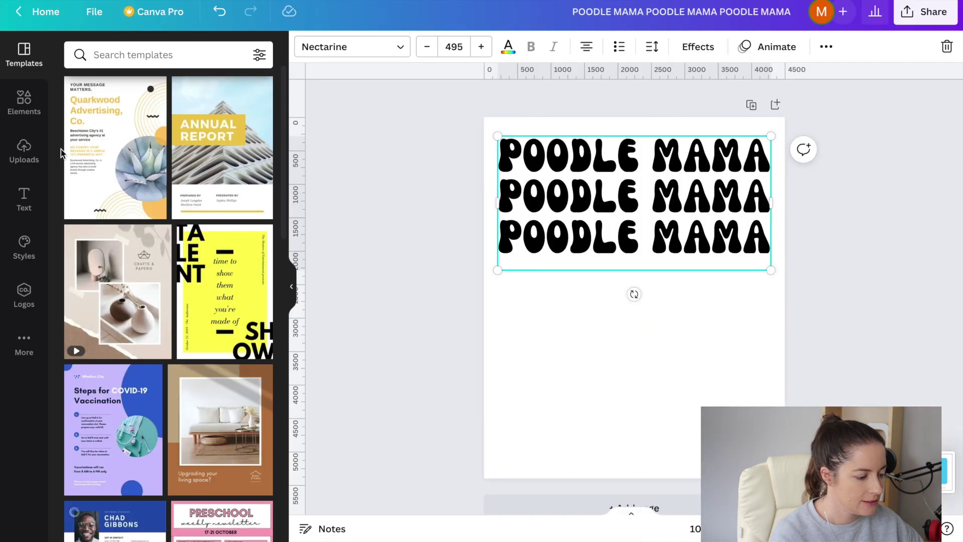
click(24, 160)
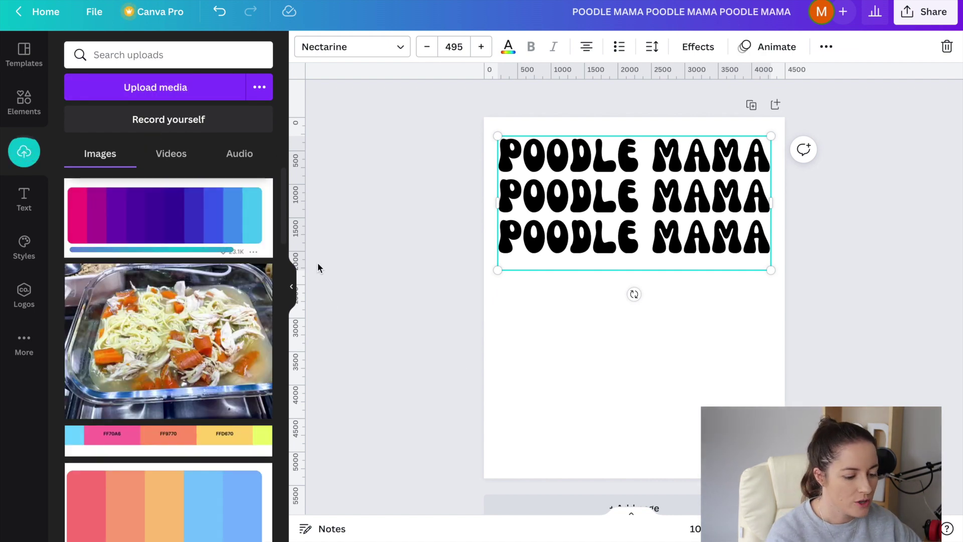
click(185, 225)
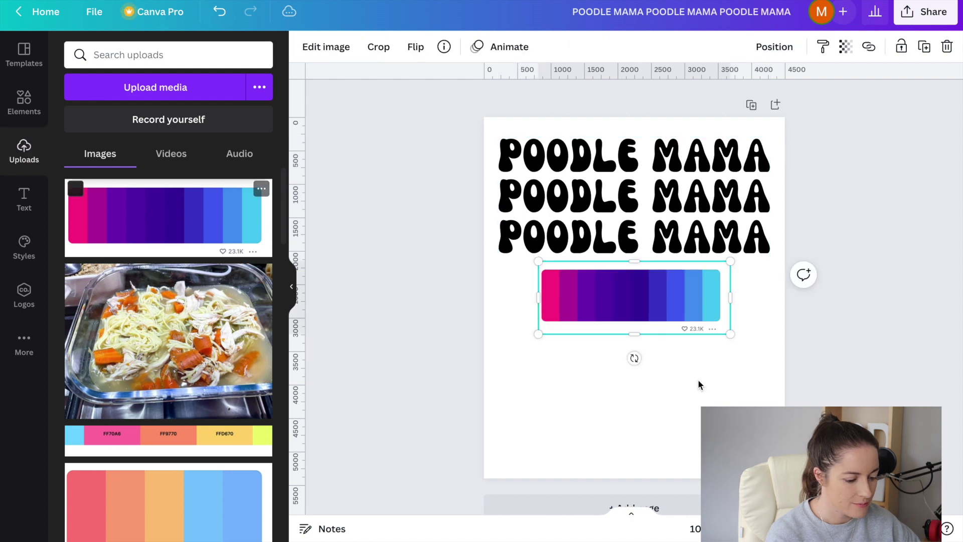
drag(651, 316, 656, 361)
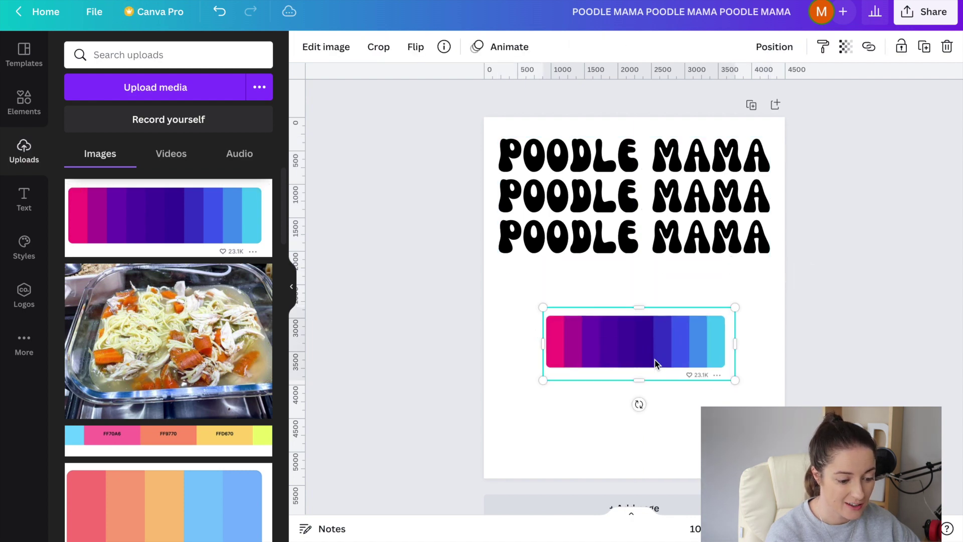
click(515, 153)
drag(516, 150, 493, 150)
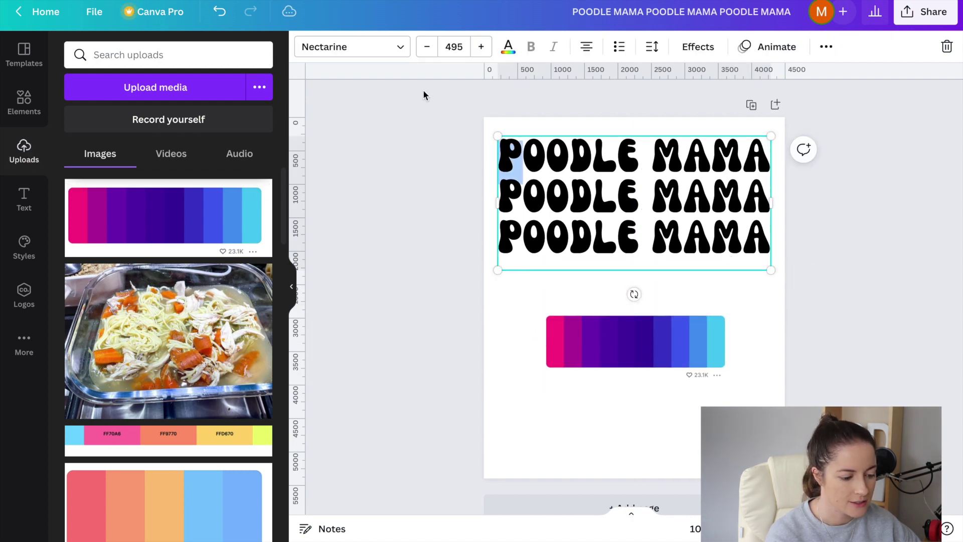
Step: Colour the first P magenta using the eyedropper on the palette's pink stripe
click(508, 47)
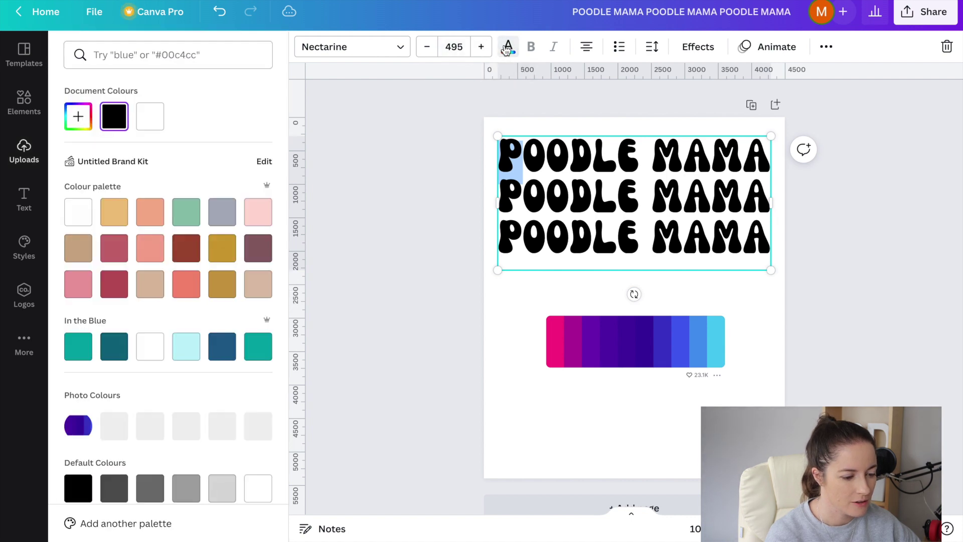
click(78, 117)
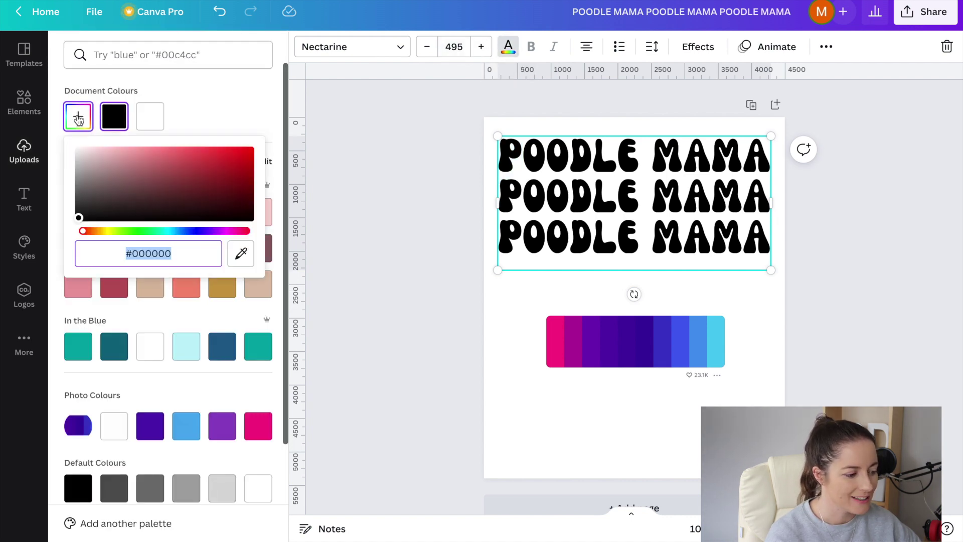
click(241, 257)
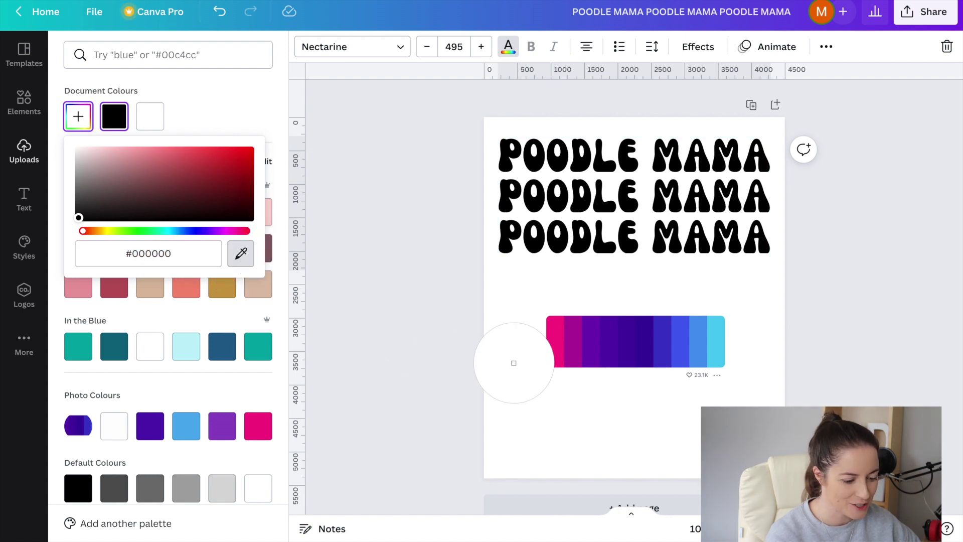
click(553, 352)
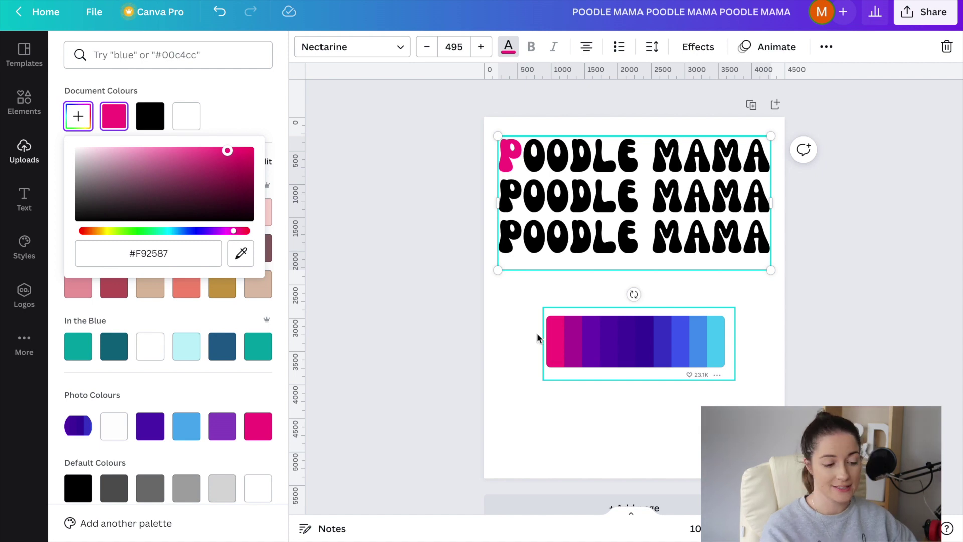
click(539, 147)
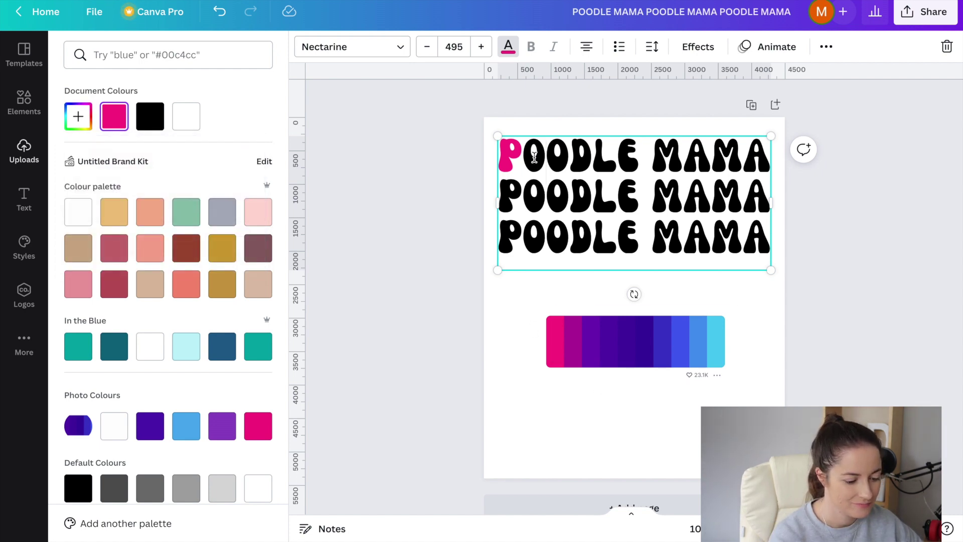
Step: Colour the following O purple (#7209B7) sampled from the palette image
key(shift+Left)
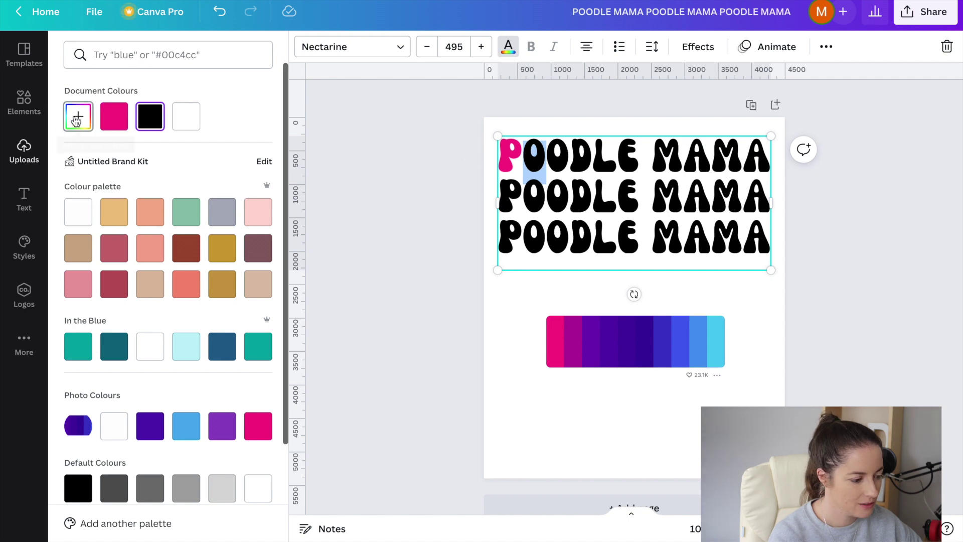
click(68, 122)
click(240, 254)
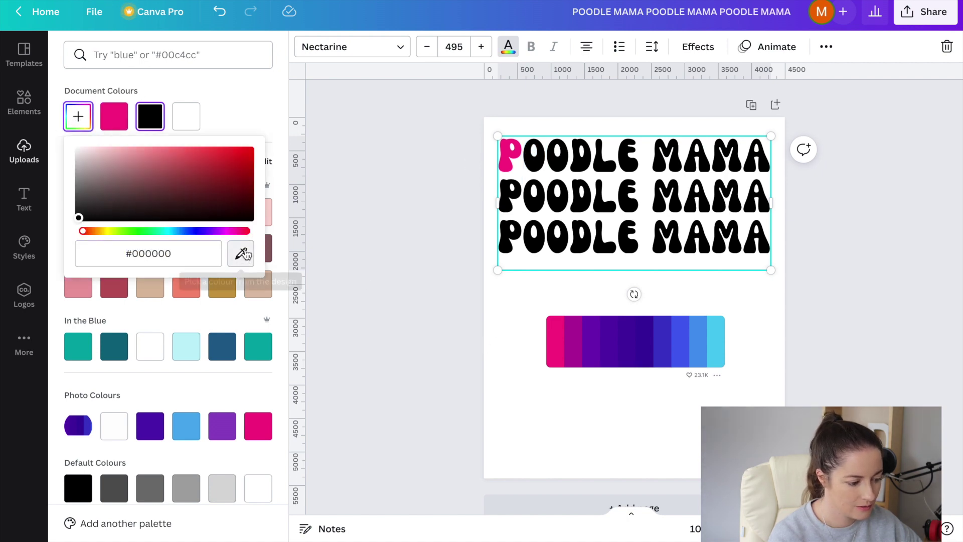
click(590, 342)
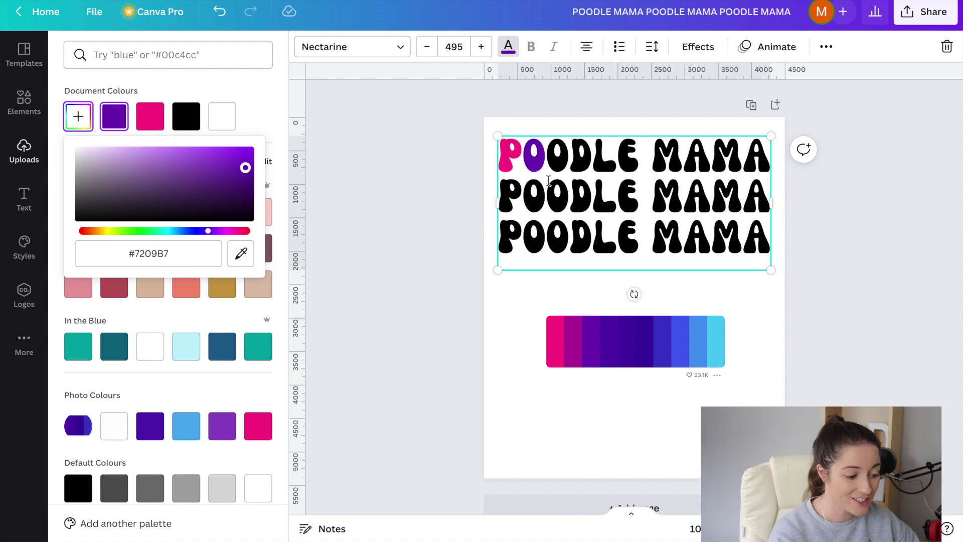
click(549, 164)
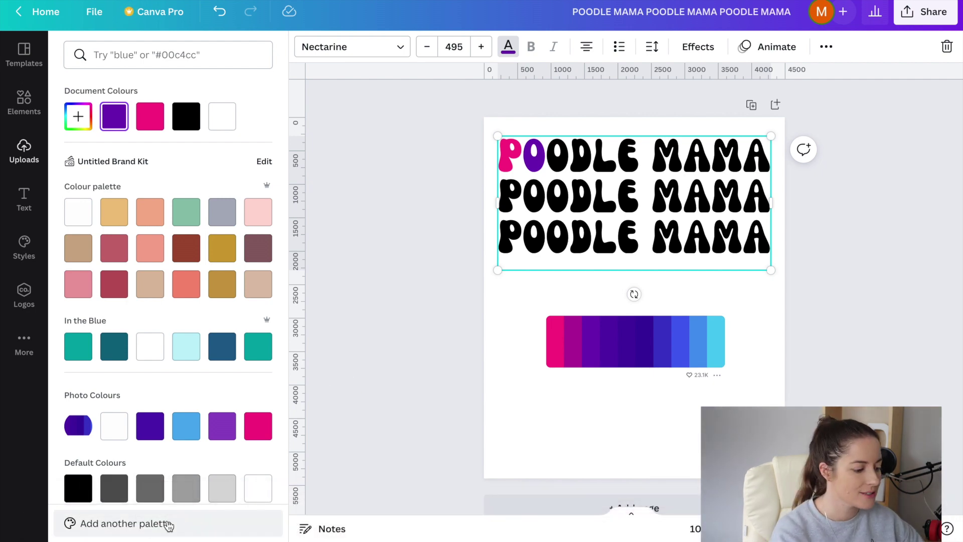
click(148, 530)
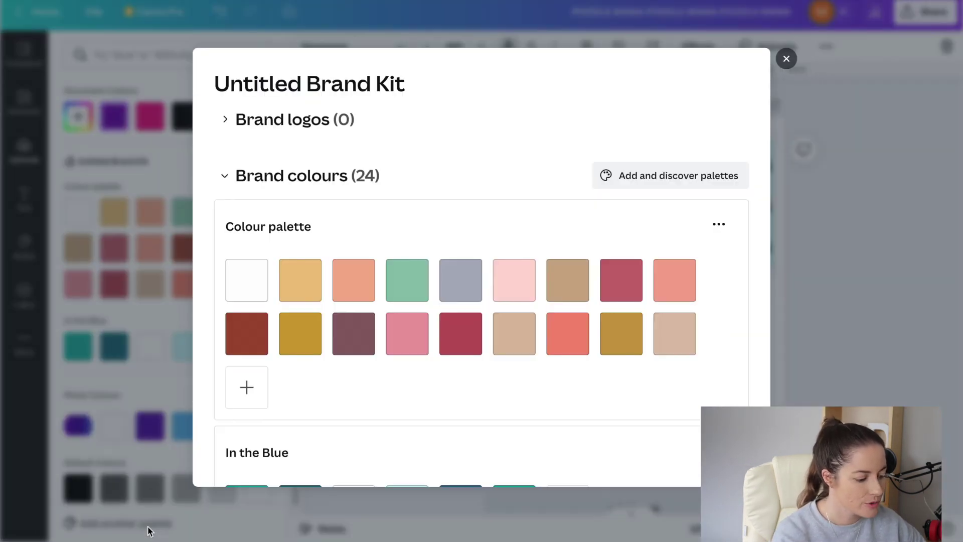
scroll(446, 342, down, 3)
scroll(603, 311, up, 3)
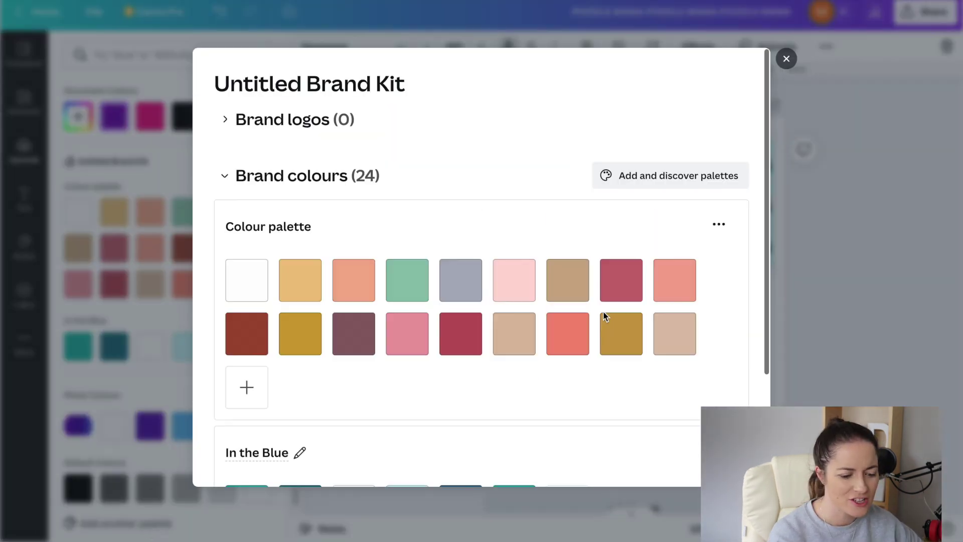
click(658, 177)
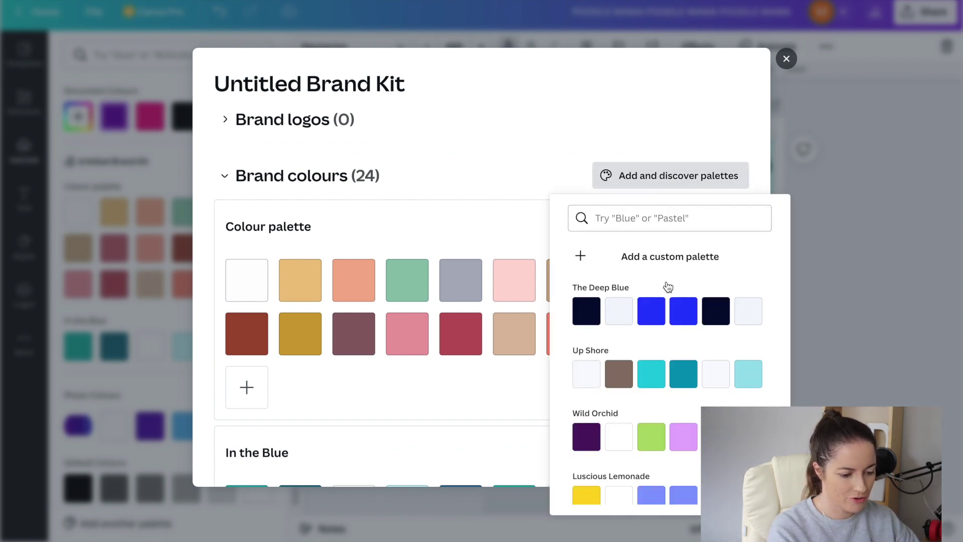
scroll(657, 424, down, 1)
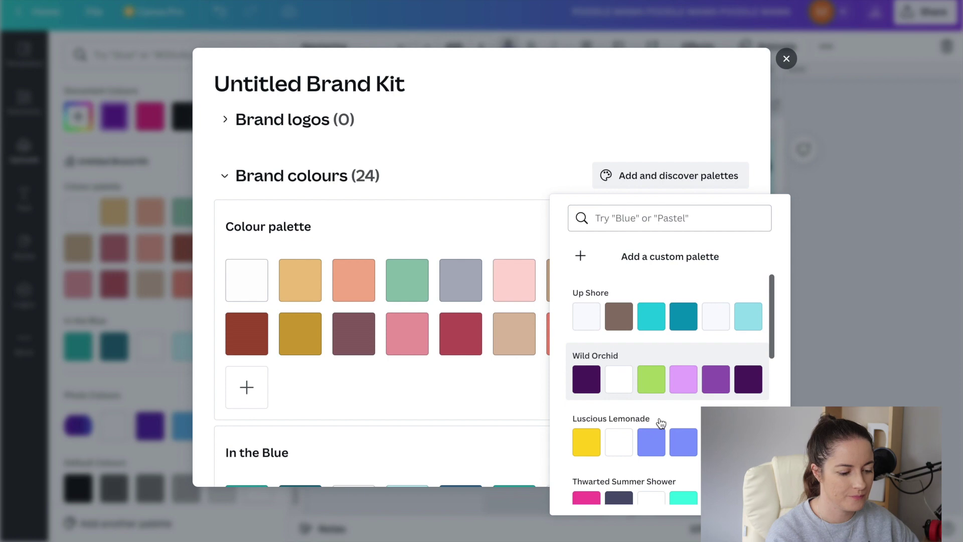
click(651, 217)
text(pas)
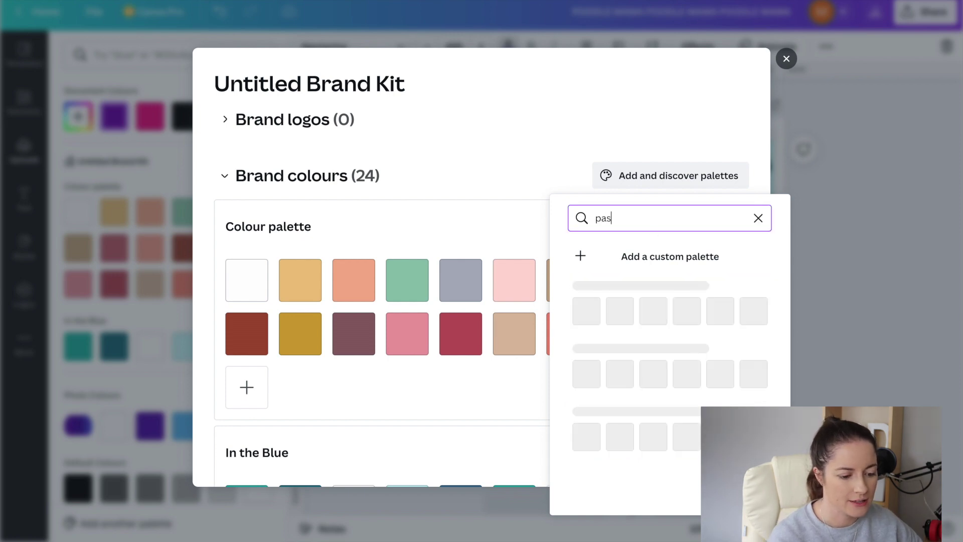
key(BackSpace)
key(BackSpace)
key(BackSpace)
text(retro)
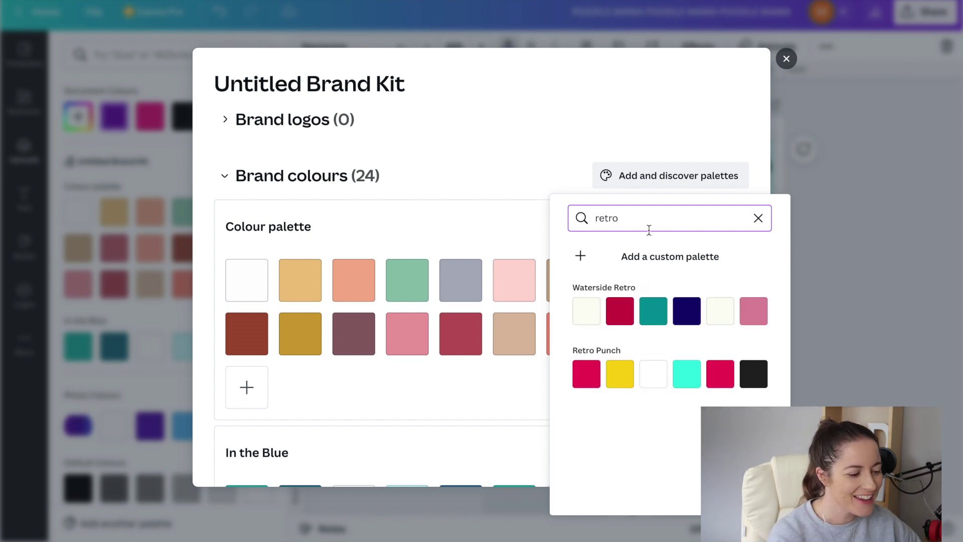
click(800, 82)
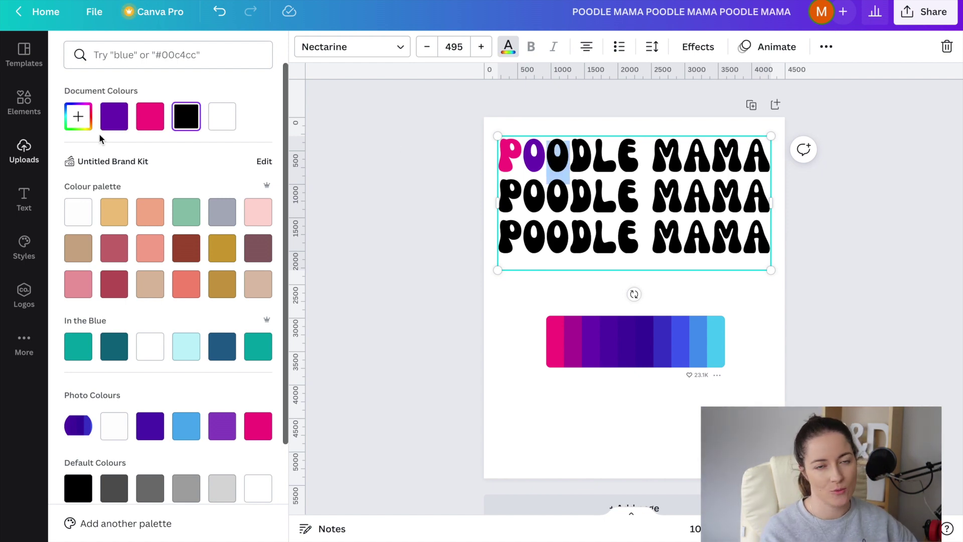
Step: Recolour the third O and set POODLE MAMA to size 985 on two lines
click(553, 156)
drag(552, 156, 568, 157)
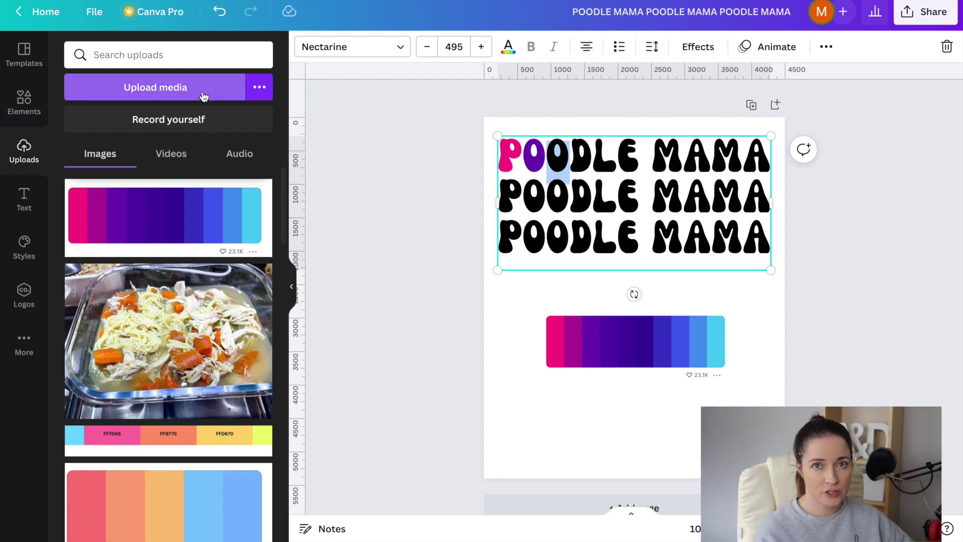
click(504, 52)
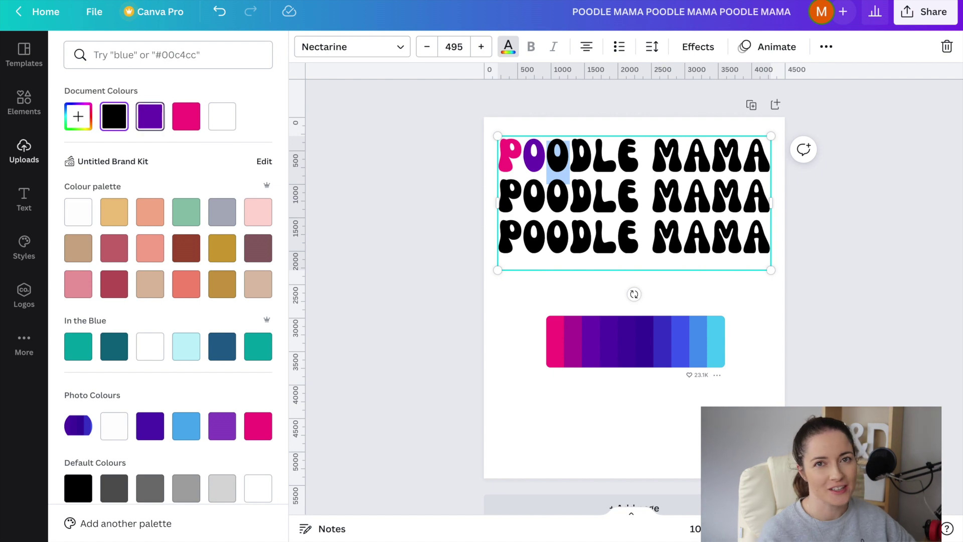
key(F11)
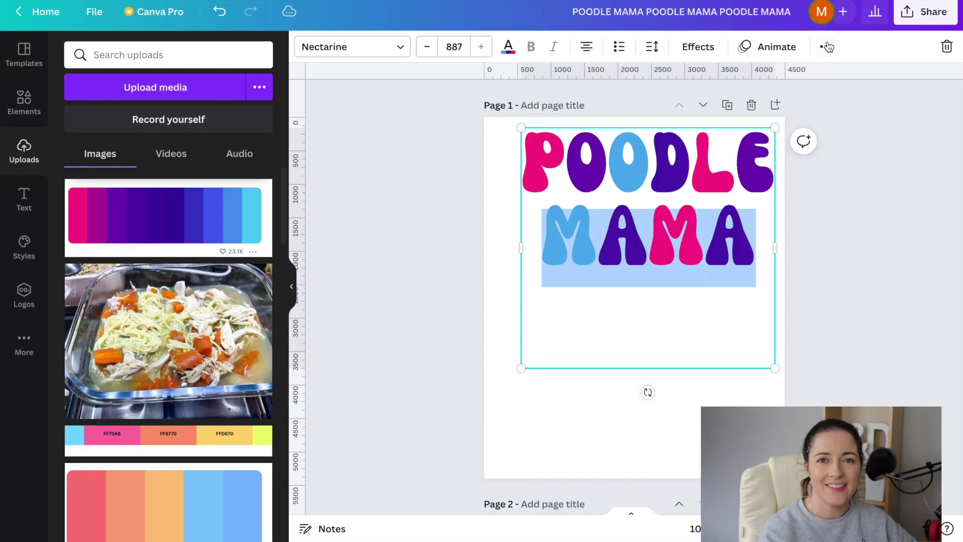
click(826, 46)
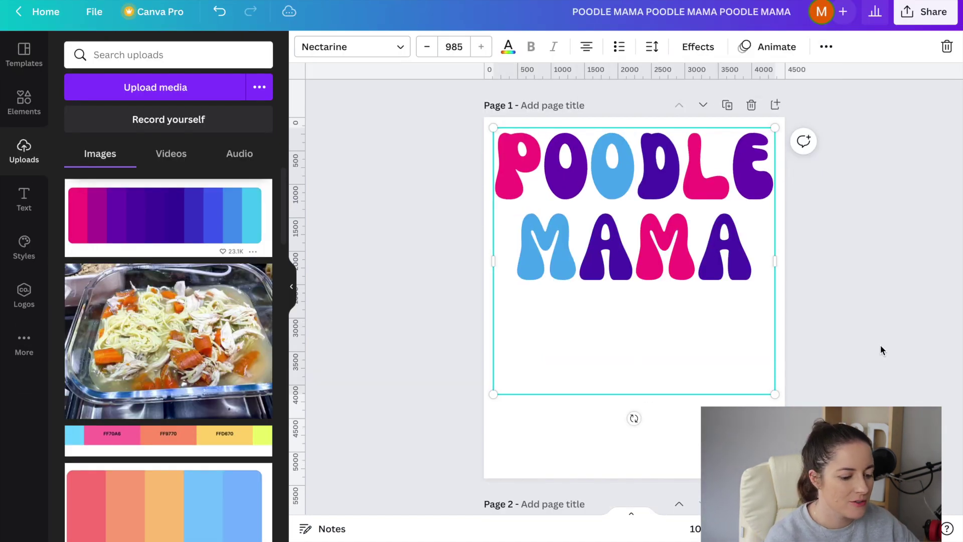
click(823, 279)
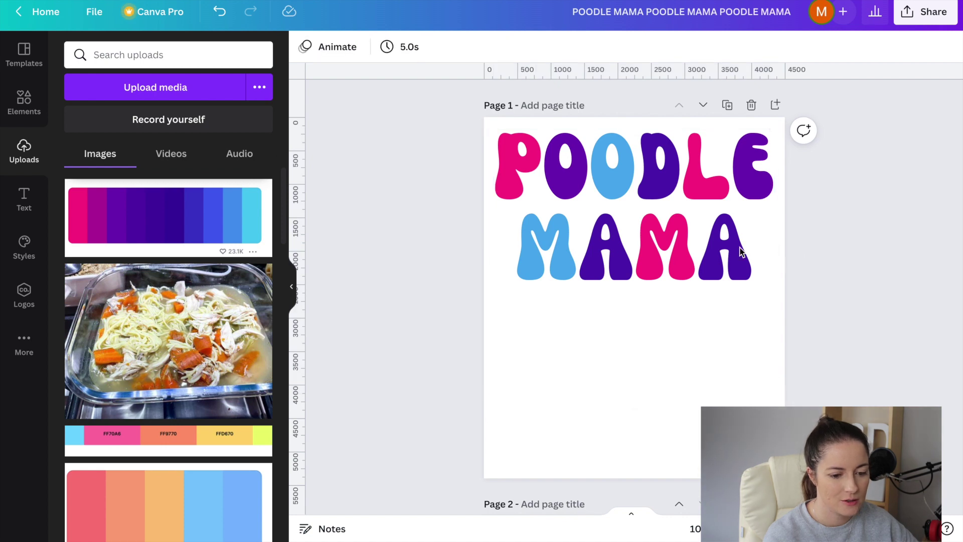
click(741, 250)
Step: Download only page 1 as a PNG with a transparent background
click(926, 12)
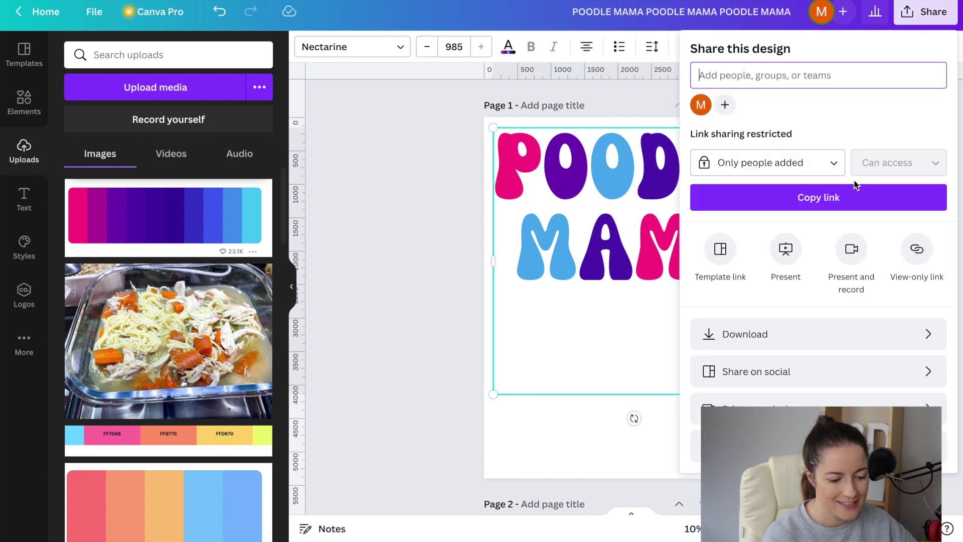
click(766, 337)
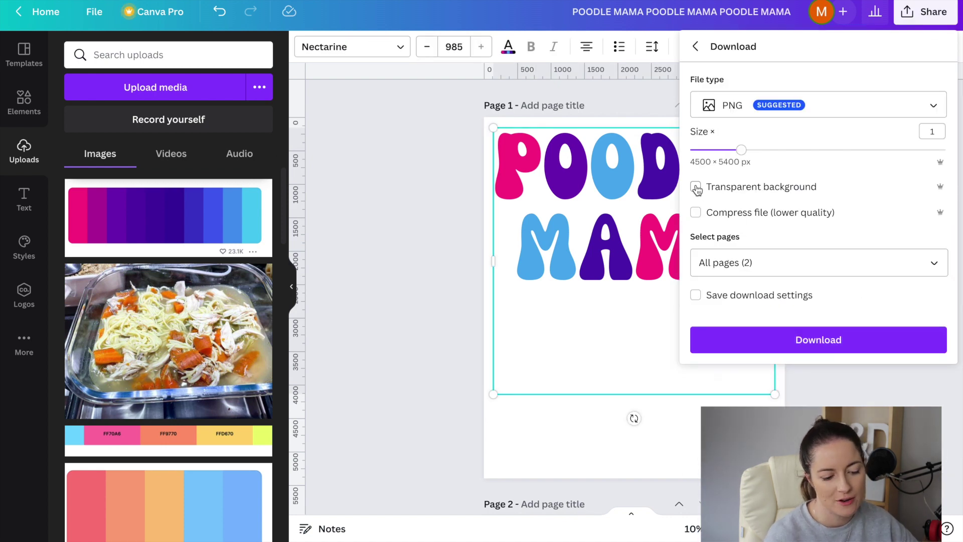
click(933, 262)
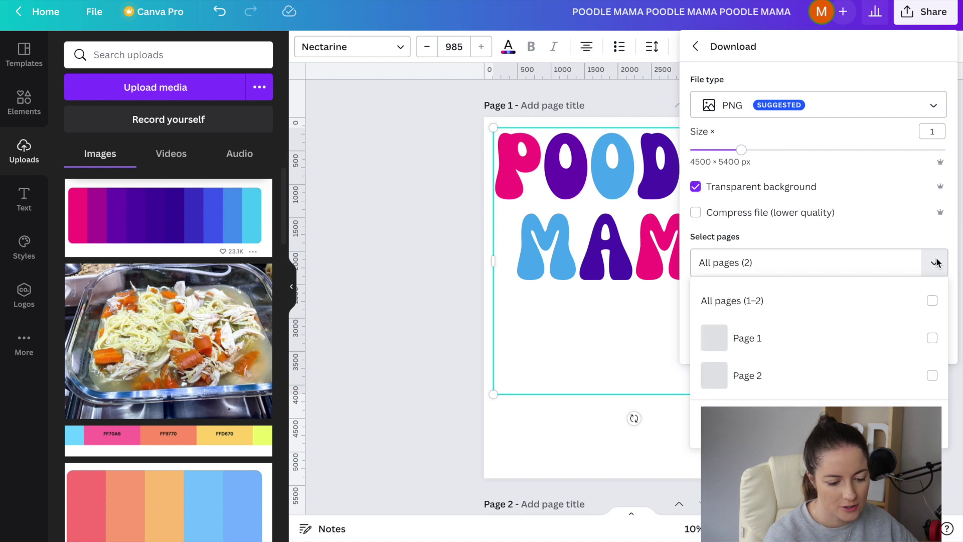
click(932, 338)
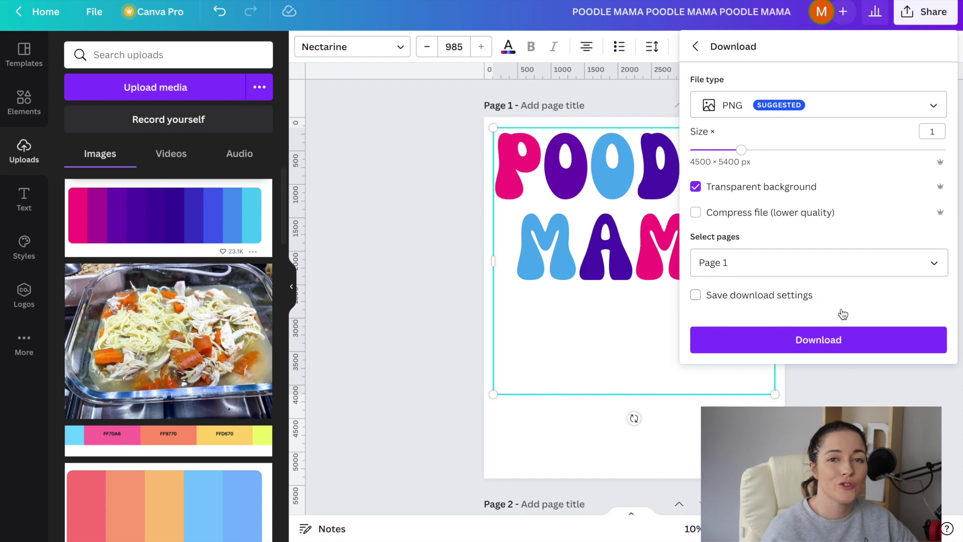
click(845, 334)
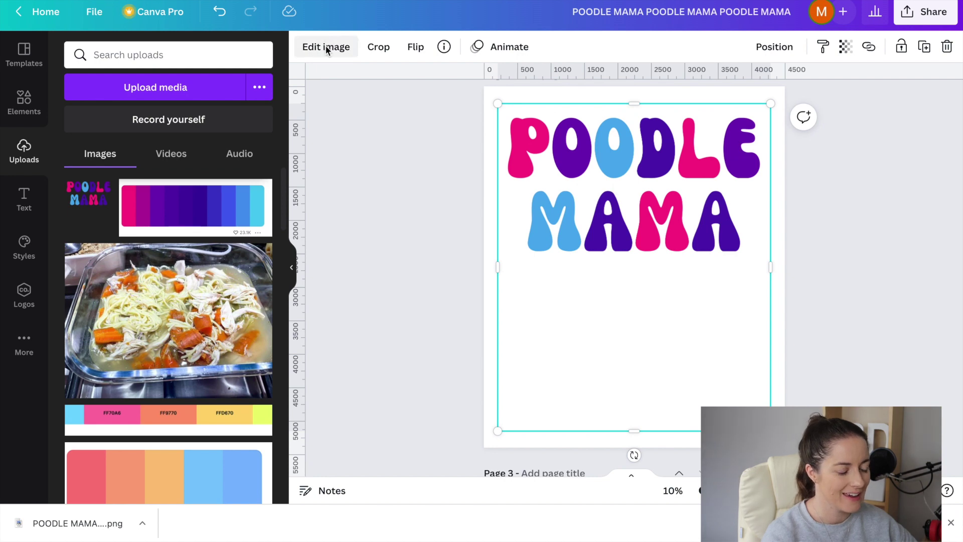
Step: Give the lettering image a black Glow shadow with Blur 0, Transparency 100, Size 5
click(325, 48)
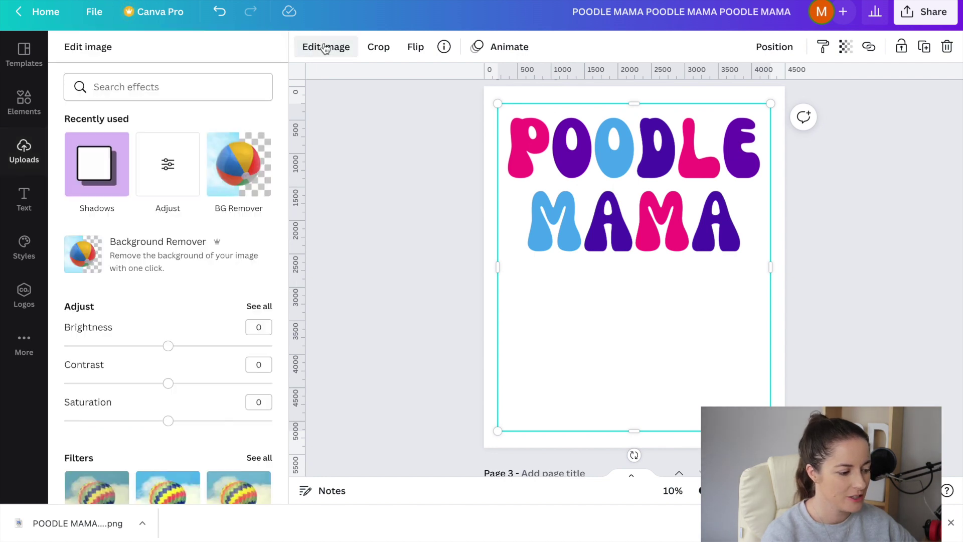
click(91, 165)
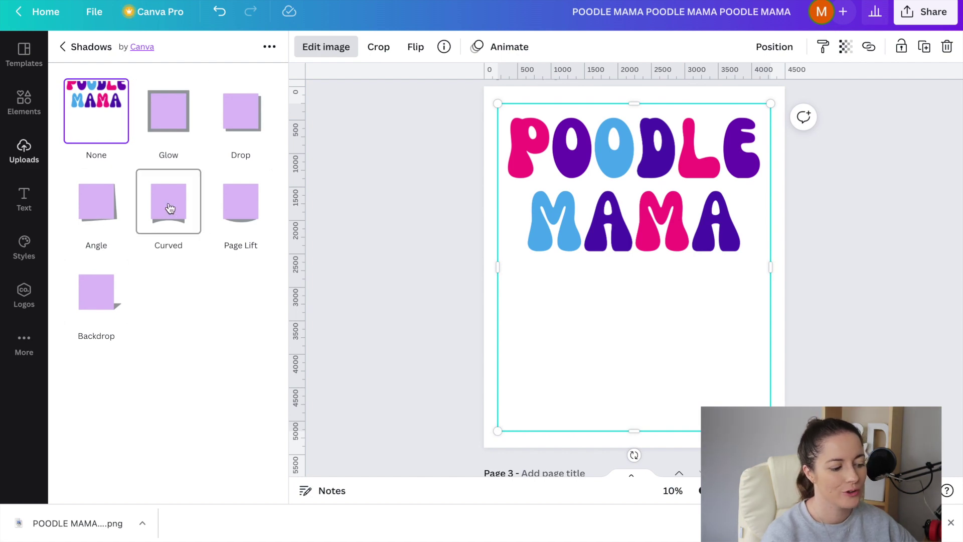
click(166, 115)
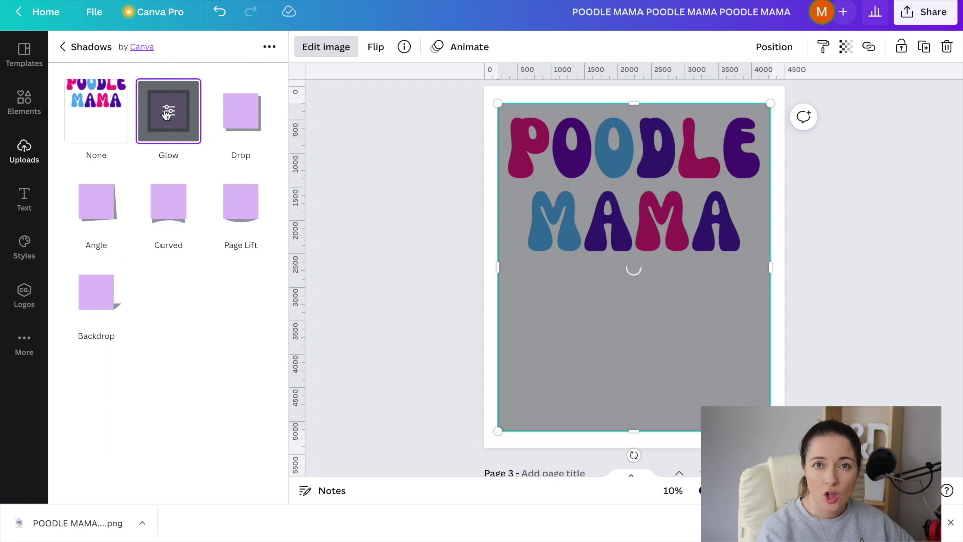
click(165, 115)
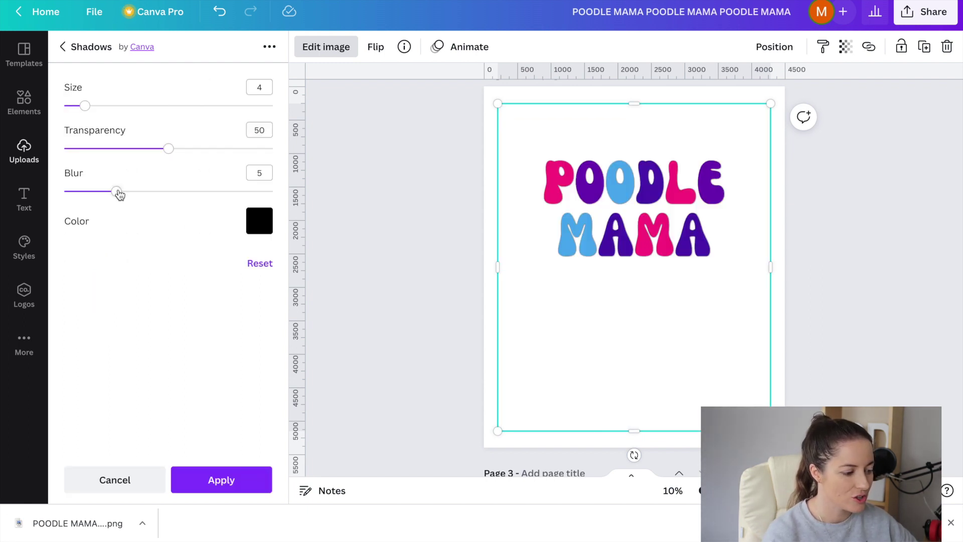
drag(117, 192, 63, 191)
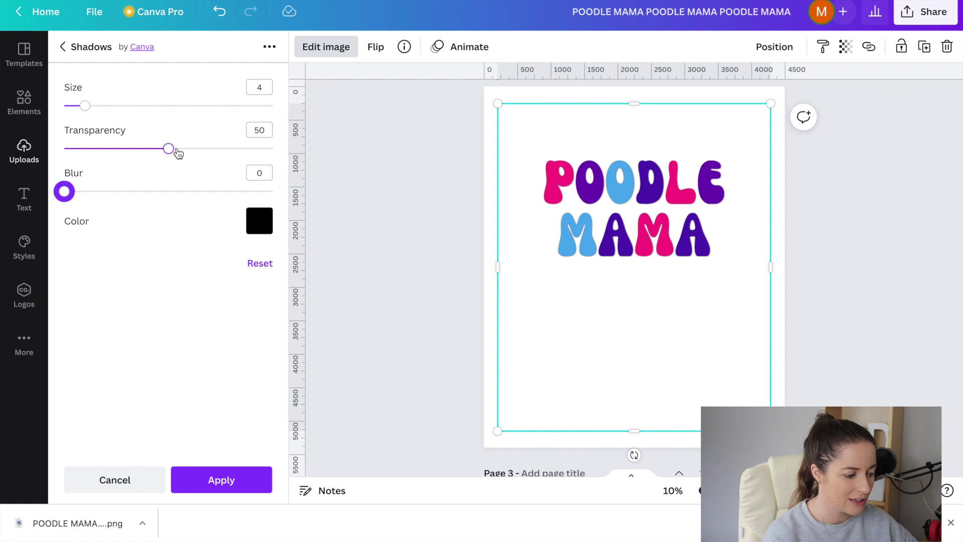
drag(176, 150, 291, 160)
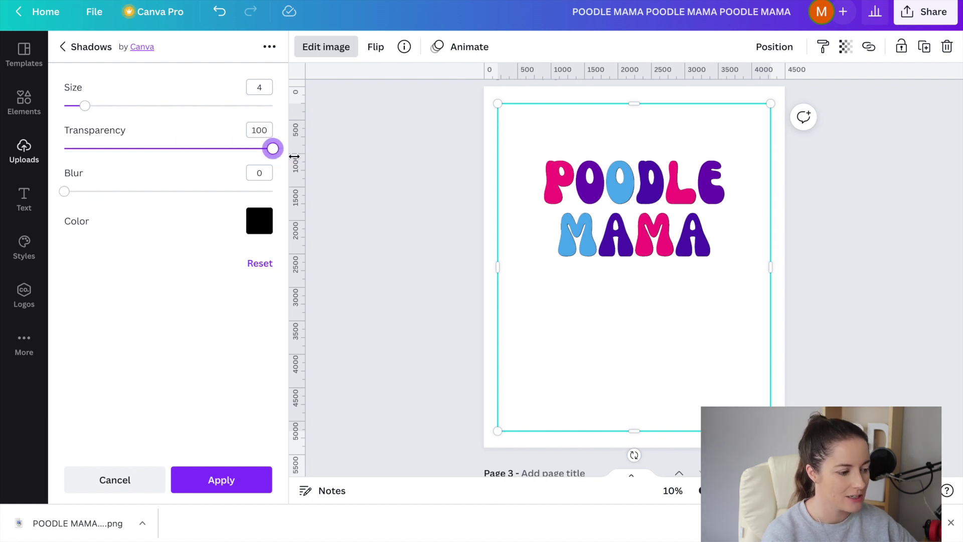
mouse_move(85, 106)
mouse_down()
mouse_move(106, 108)
mouse_move(90, 107)
mouse_up()
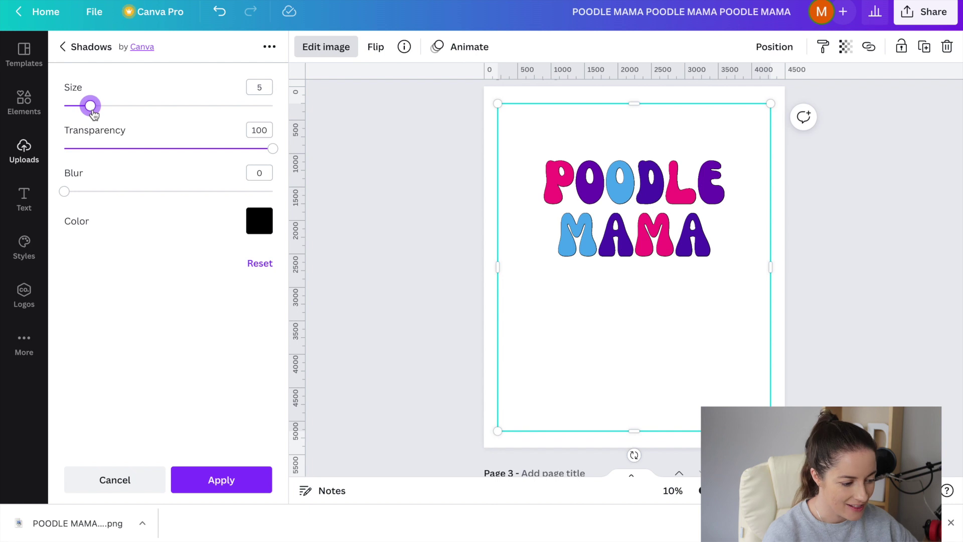
click(265, 231)
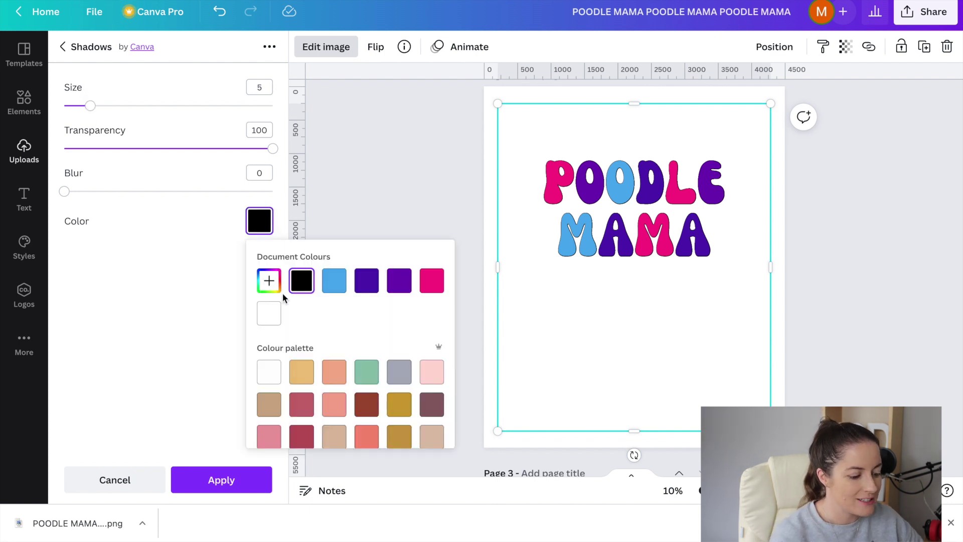
click(271, 405)
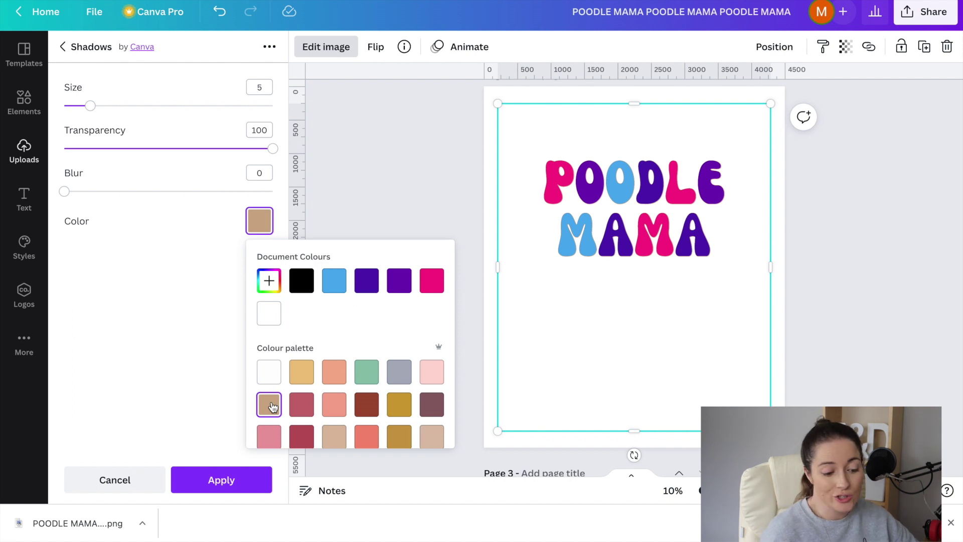
click(301, 282)
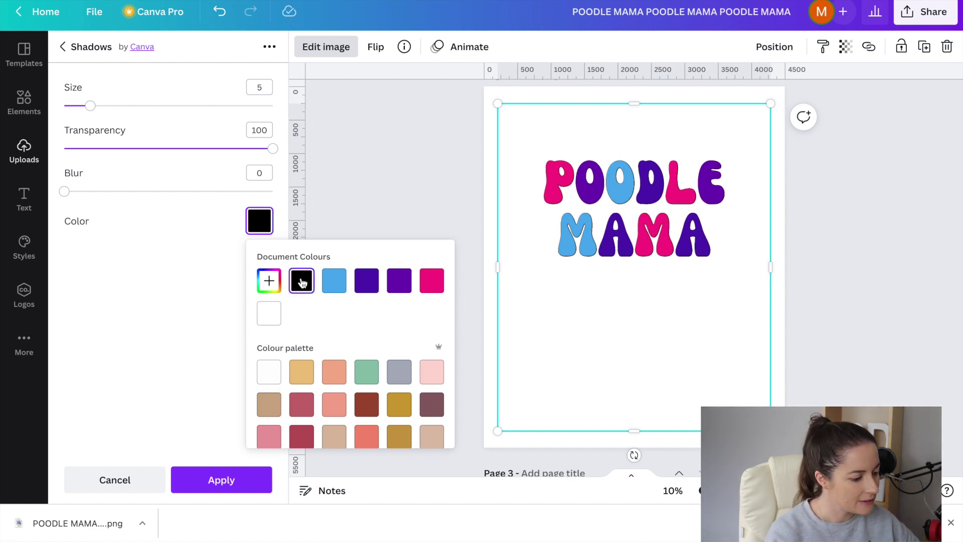
click(206, 474)
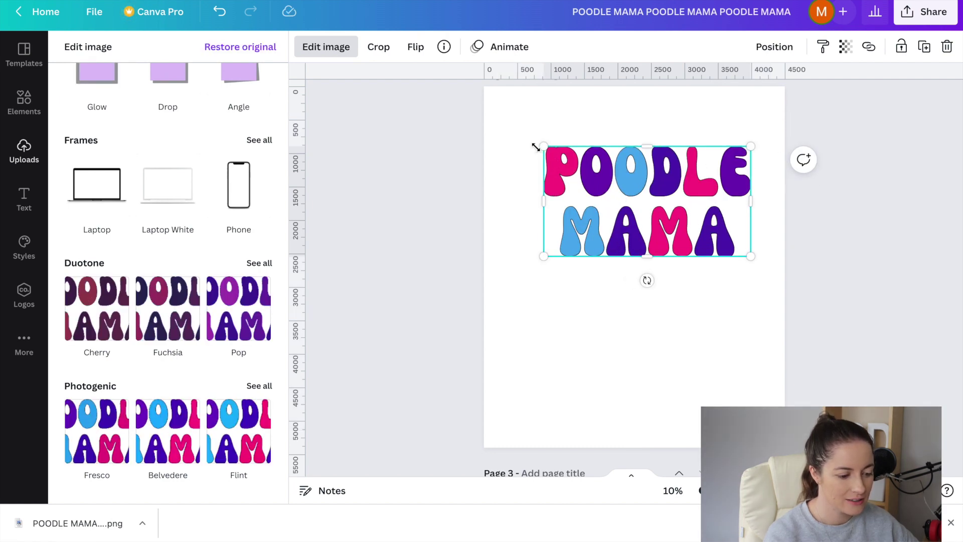
Step: Stretch the text image across the page width, then download only Page 2 as a transparent-background PNG
drag(535, 144, 487, 118)
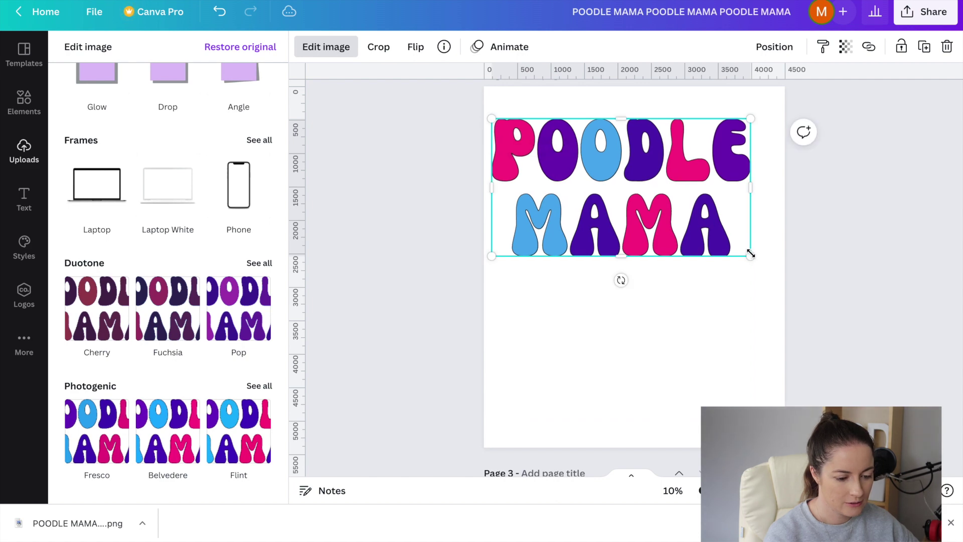
drag(751, 255, 771, 267)
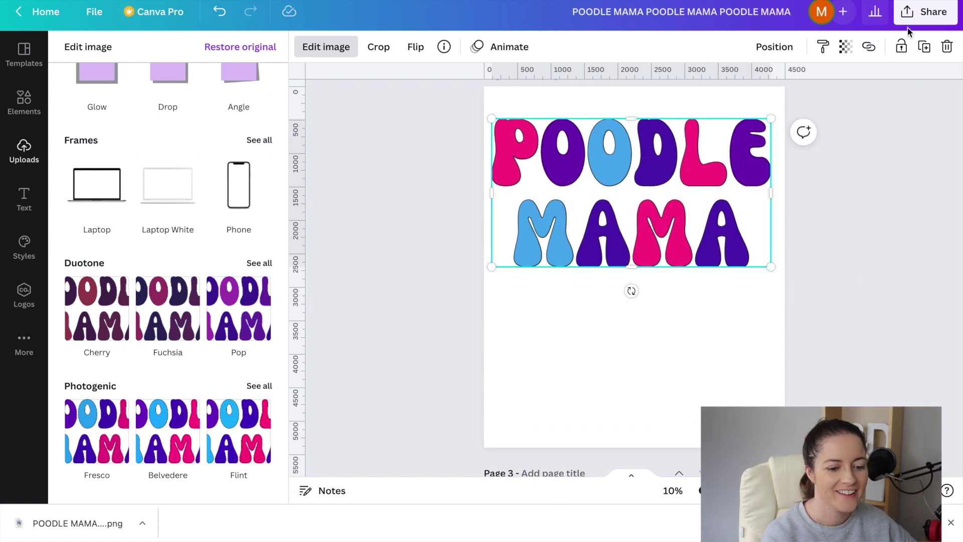
click(925, 12)
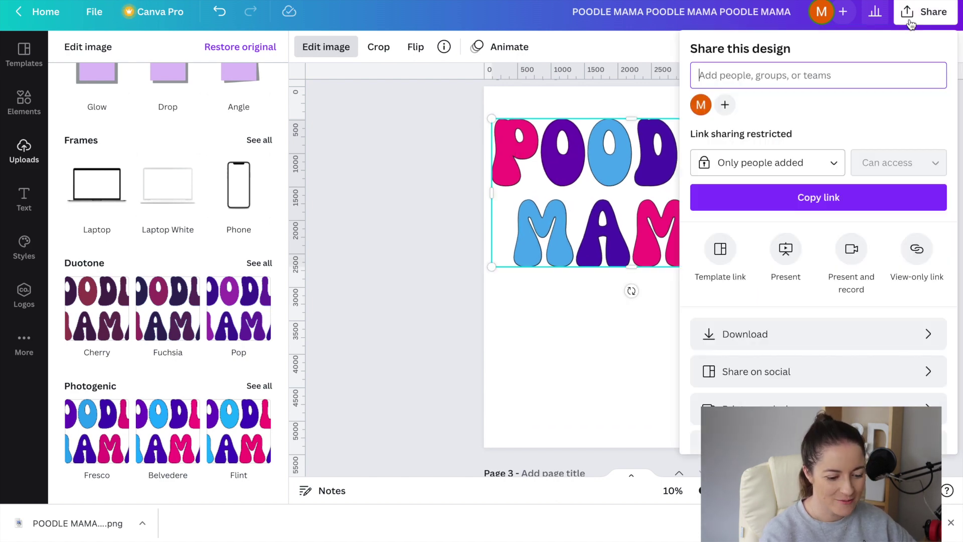
click(760, 335)
click(695, 187)
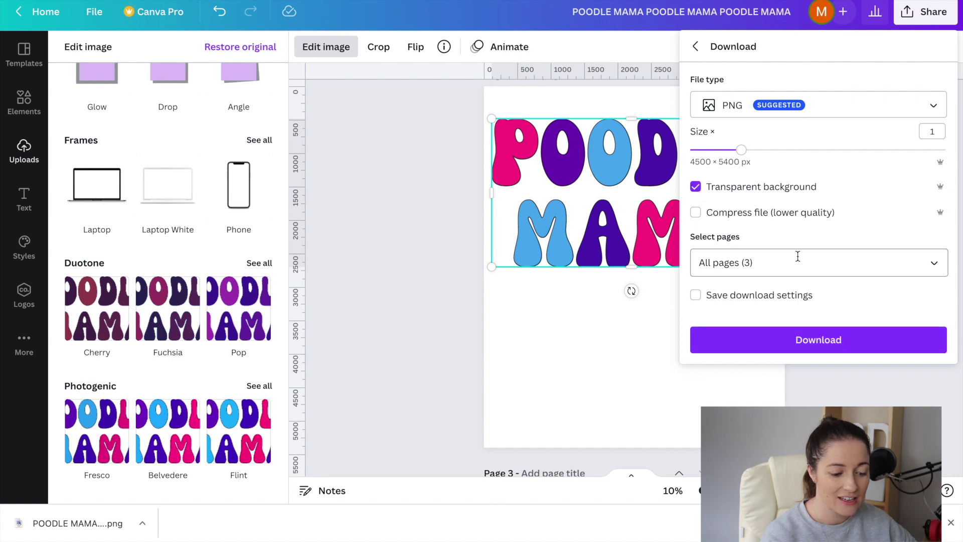
click(824, 264)
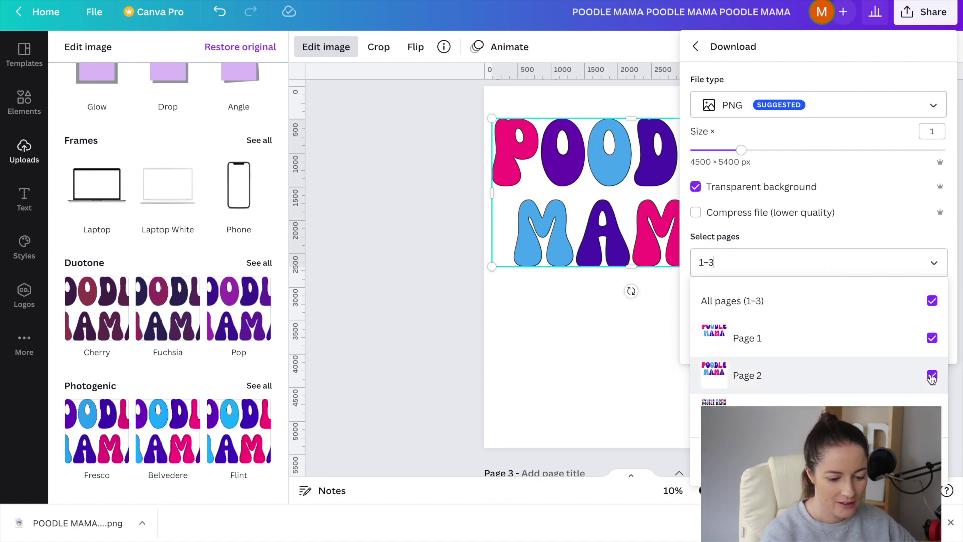
click(932, 301)
click(932, 375)
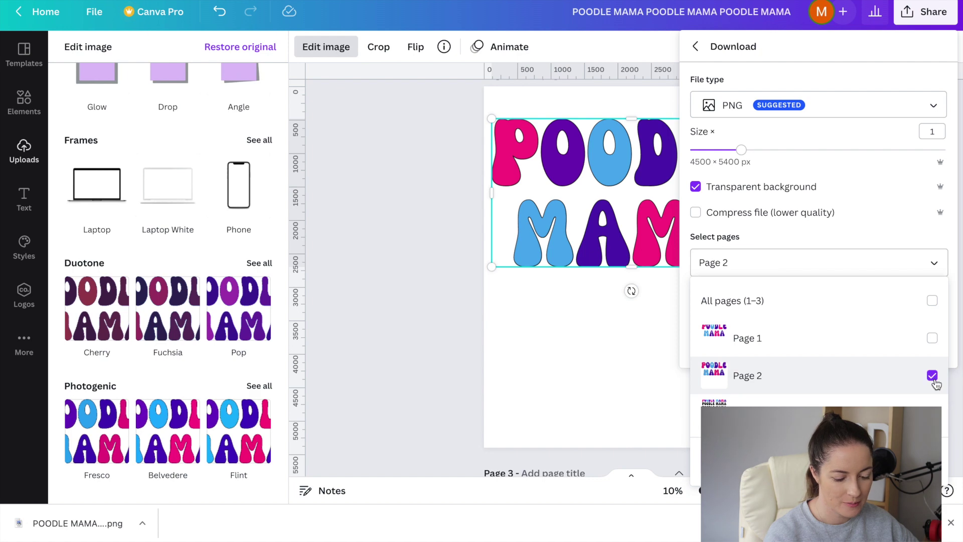
key(Escape)
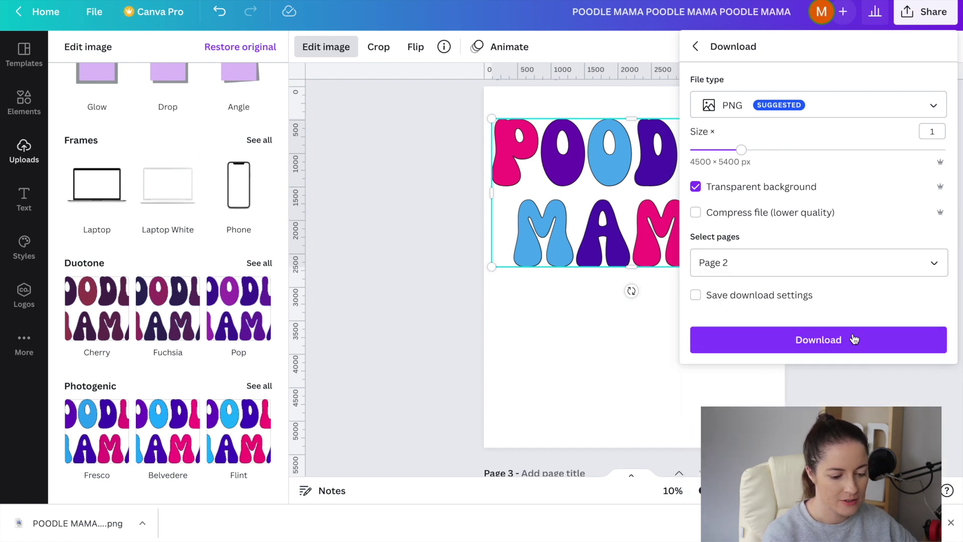
click(854, 340)
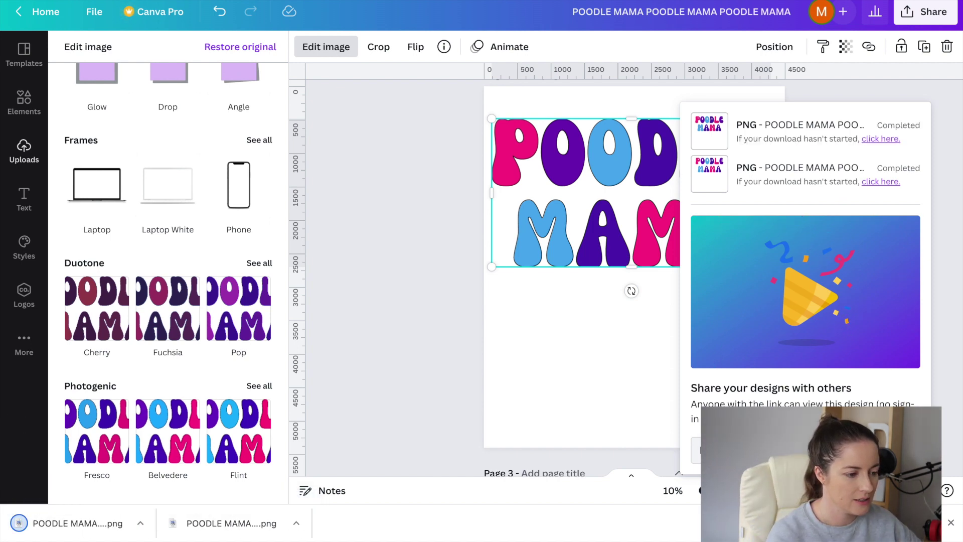
Step: In Photopea, open the downloaded POODLE MAMA PNG from the computer
mouse_move(426, 1)
click(462, 7)
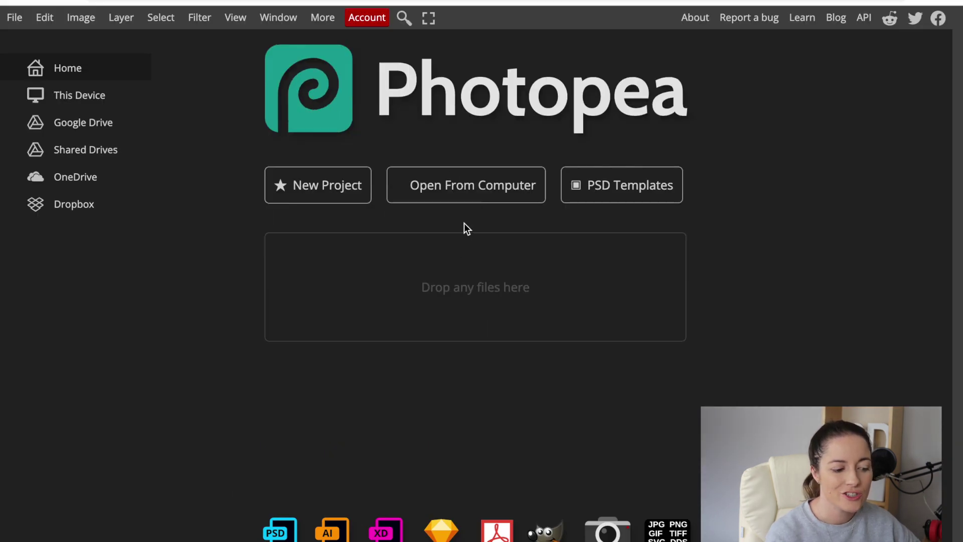
click(475, 194)
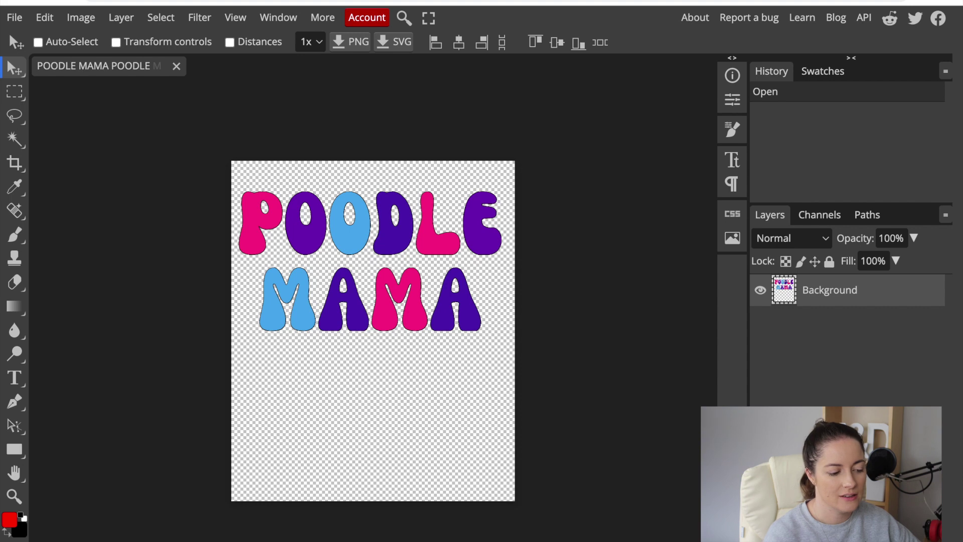
click(49, 23)
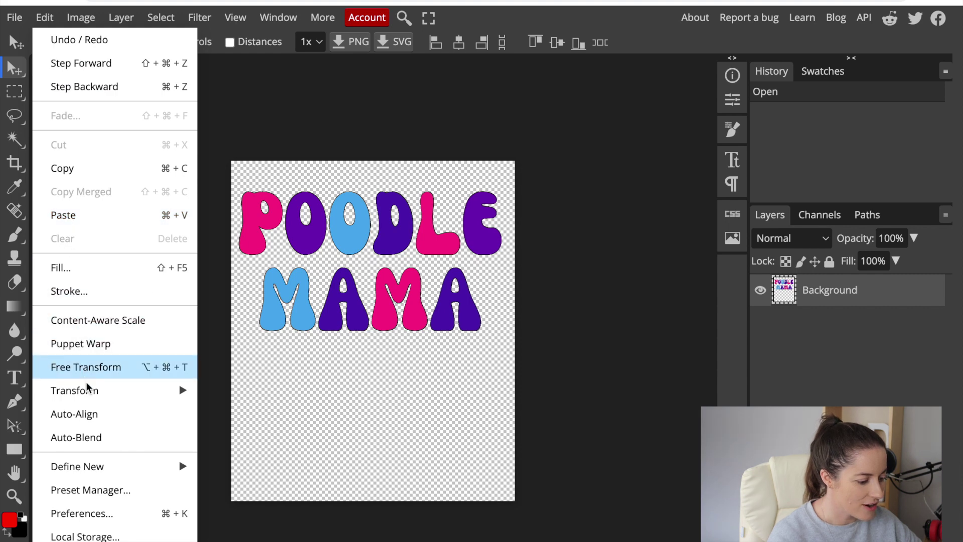
Step: Start warping the POODLE MAMA text with the Arc style
mouse_move(90, 393)
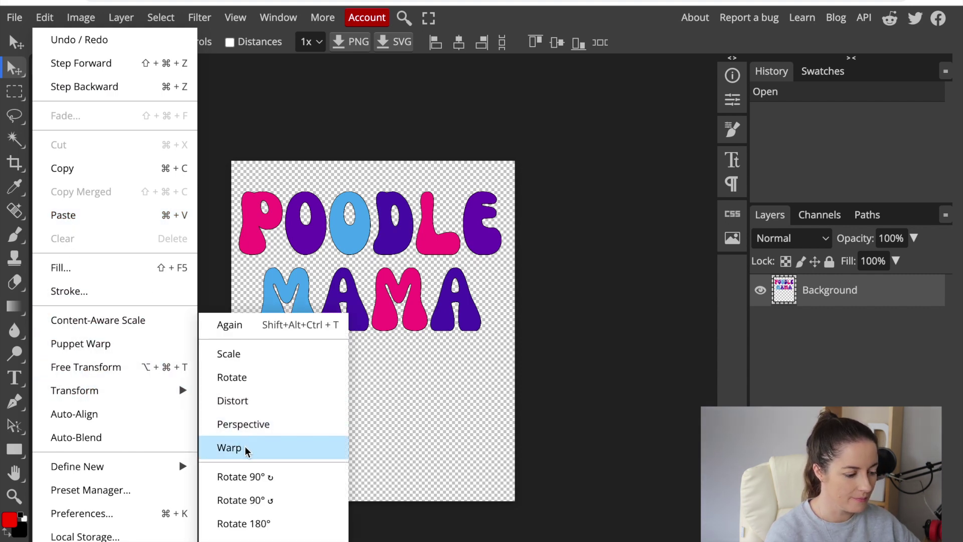
click(229, 448)
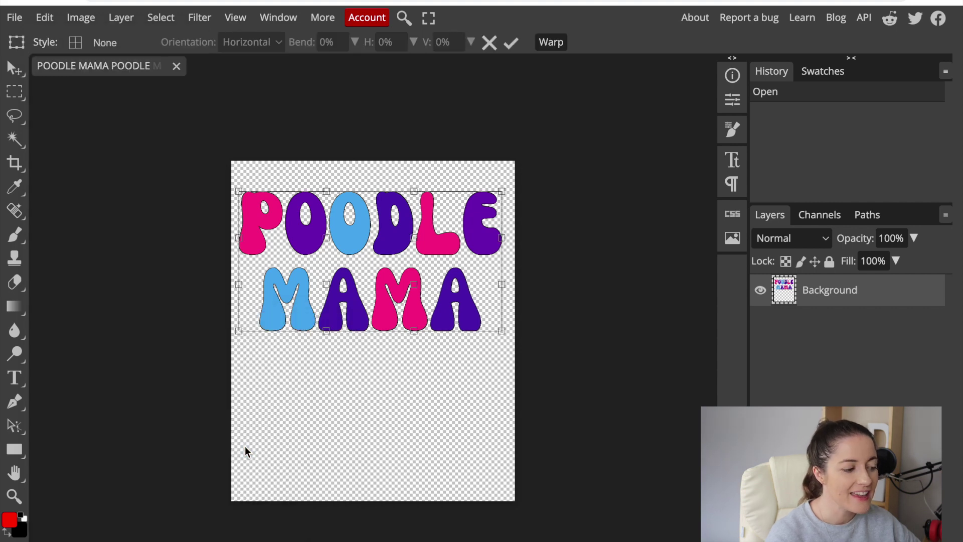
click(83, 49)
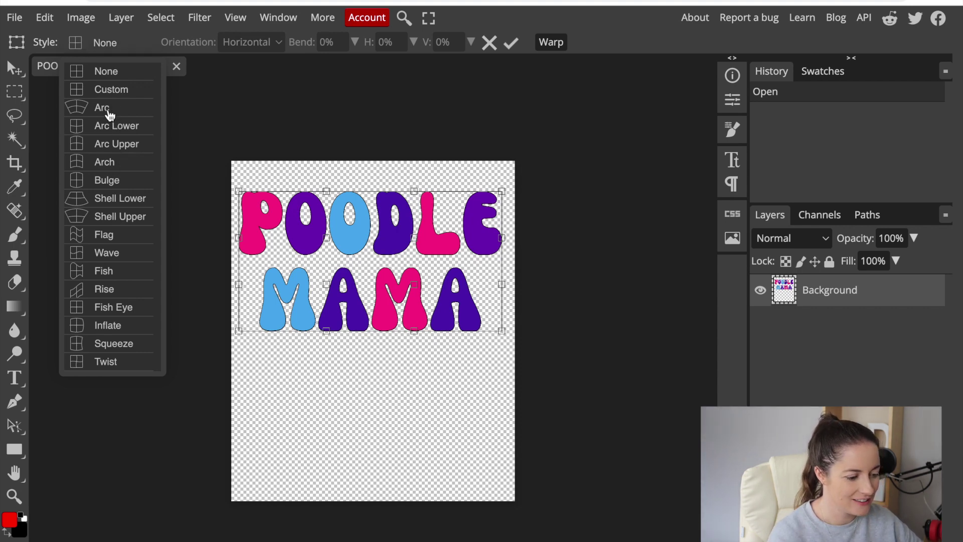
click(108, 112)
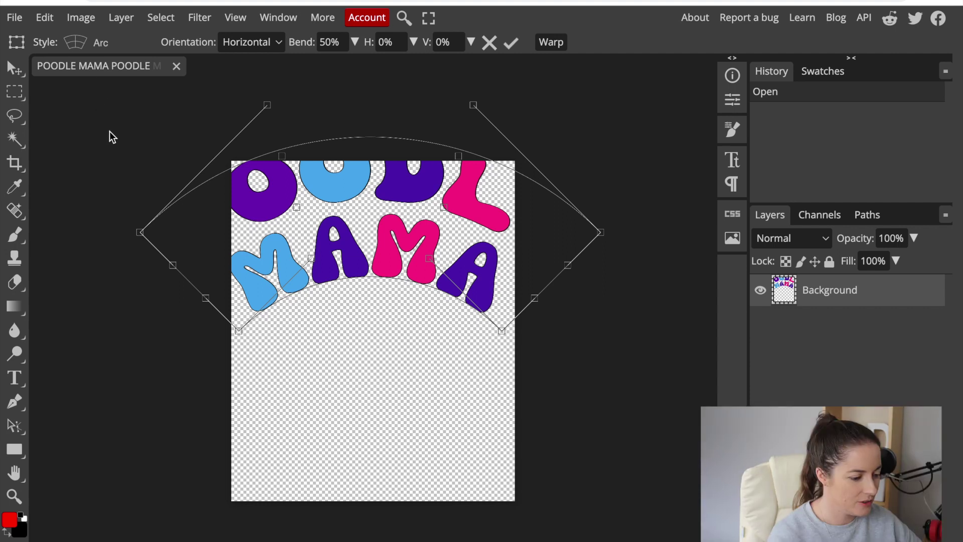
Step: Try the Arc Lower, Arc Upper, Bulge and Shell Lower warp styles on the text
click(79, 48)
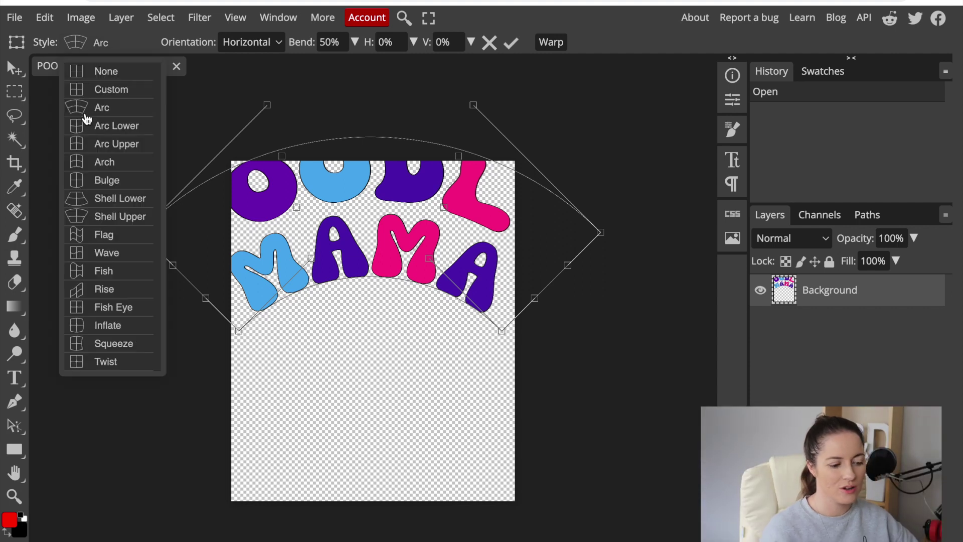
click(87, 126)
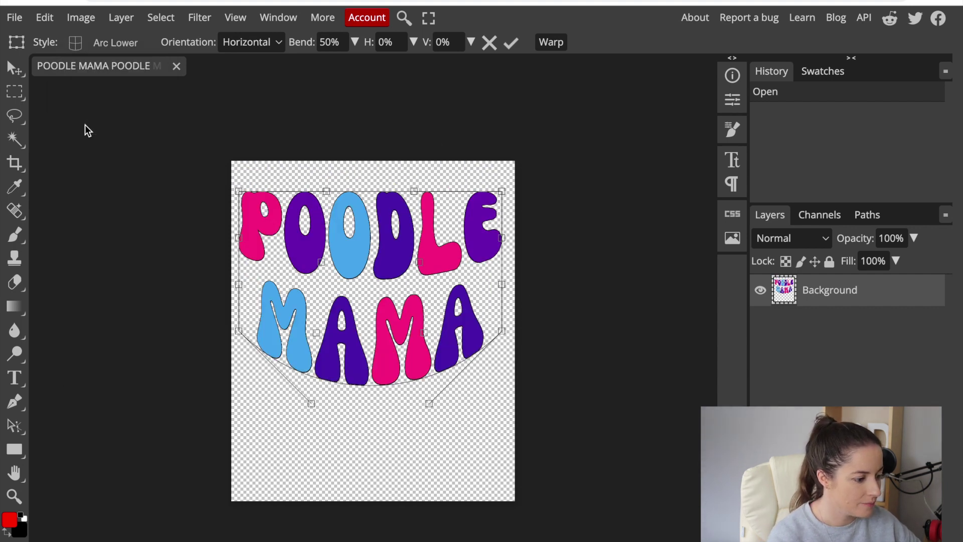
click(89, 44)
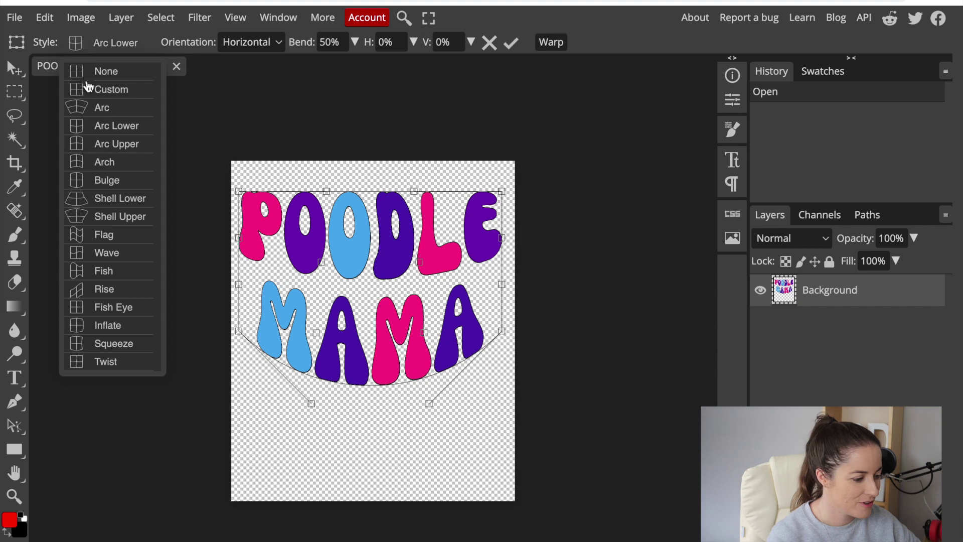
click(104, 146)
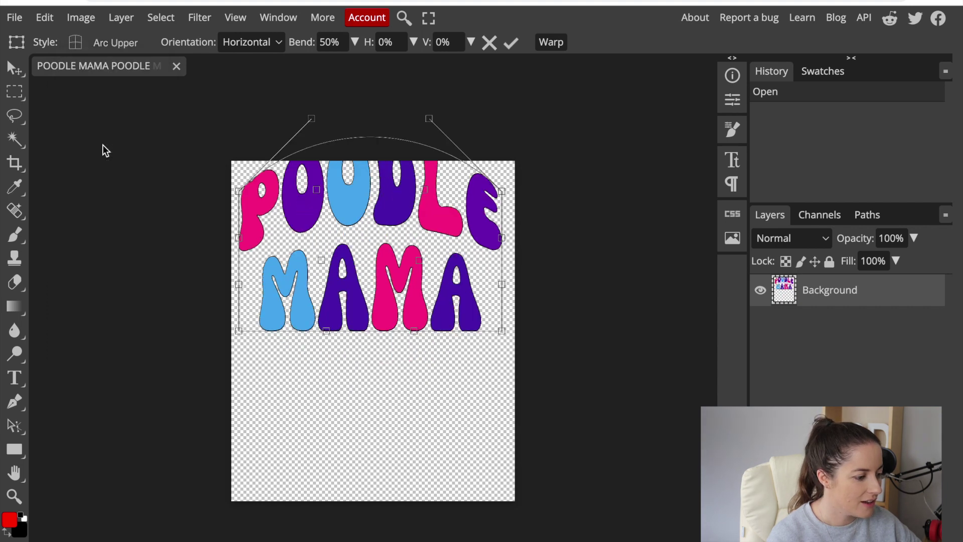
click(104, 43)
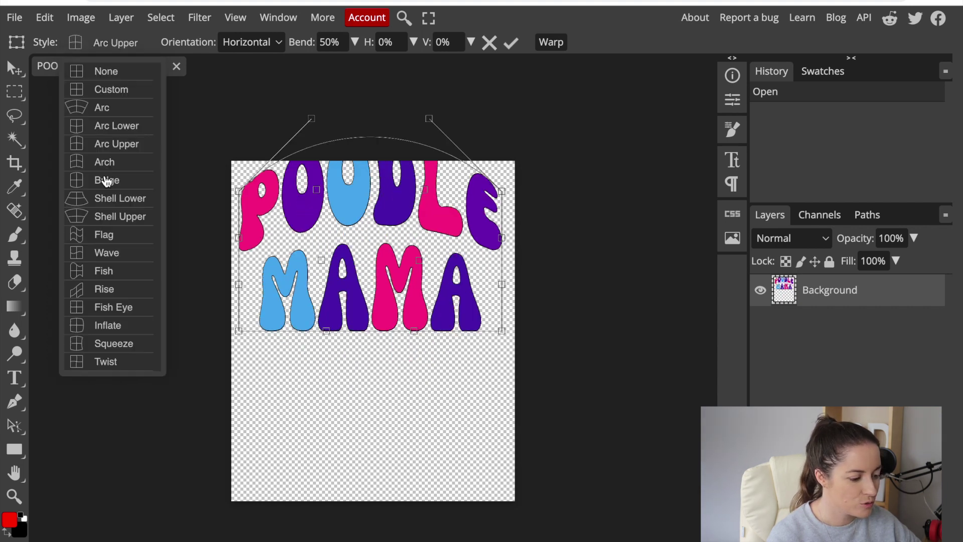
click(107, 181)
click(104, 43)
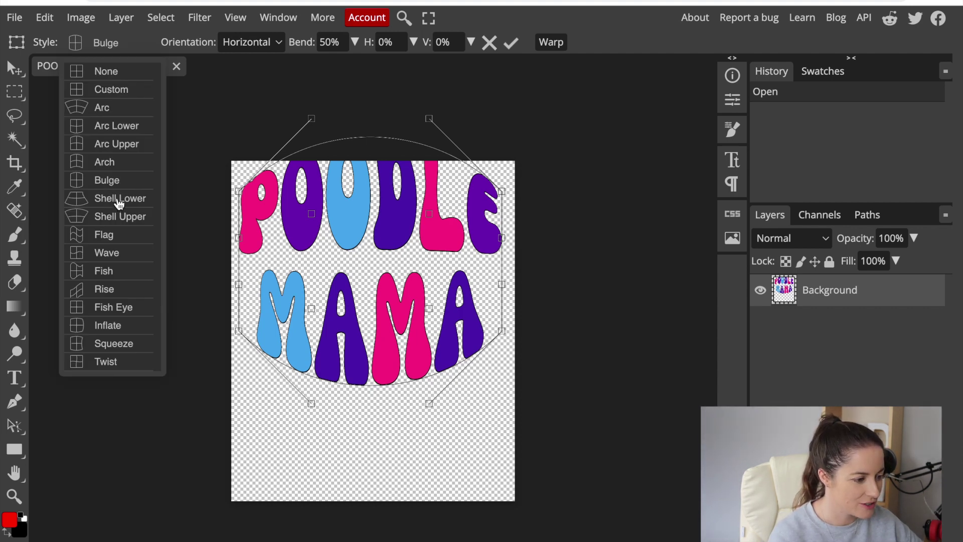
click(119, 200)
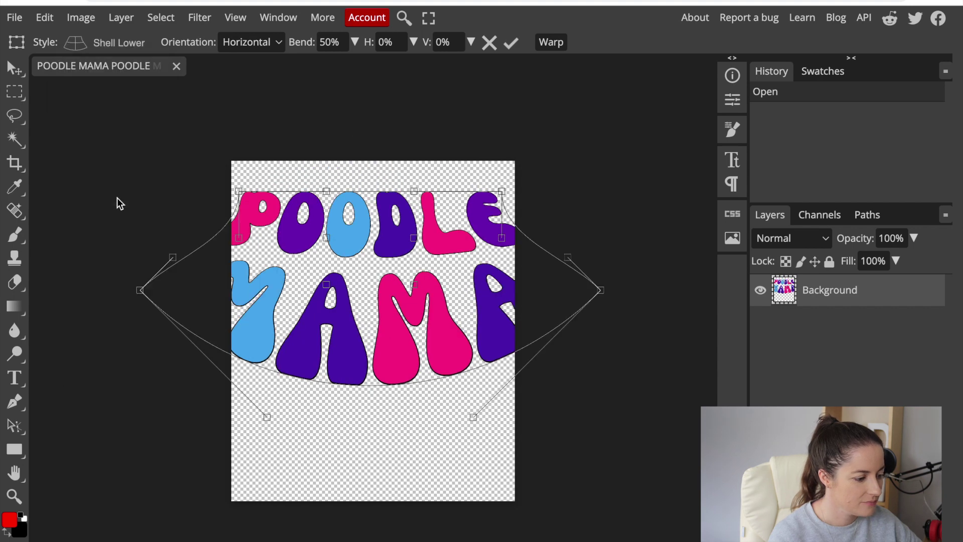
click(89, 42)
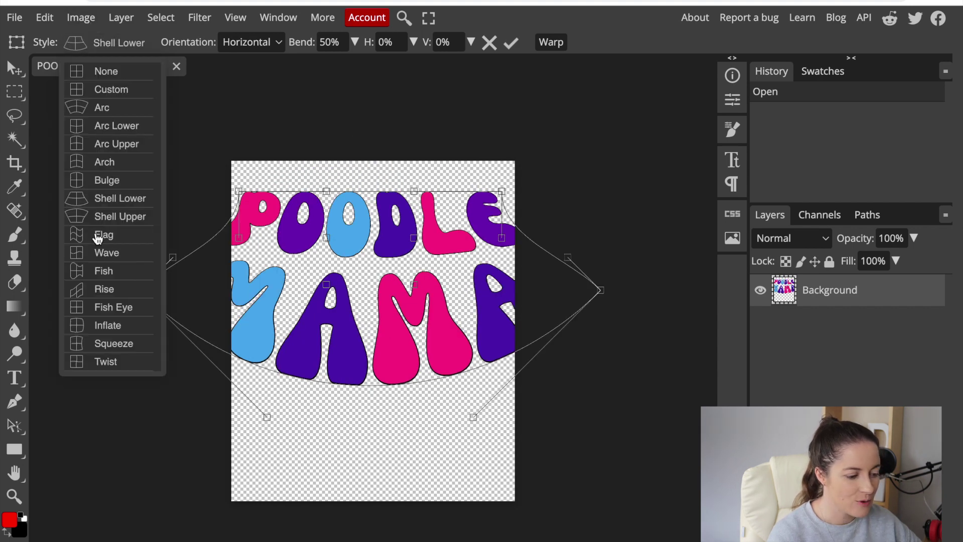
Step: Switch the warp style to Flag and set its bend to 20%
click(100, 234)
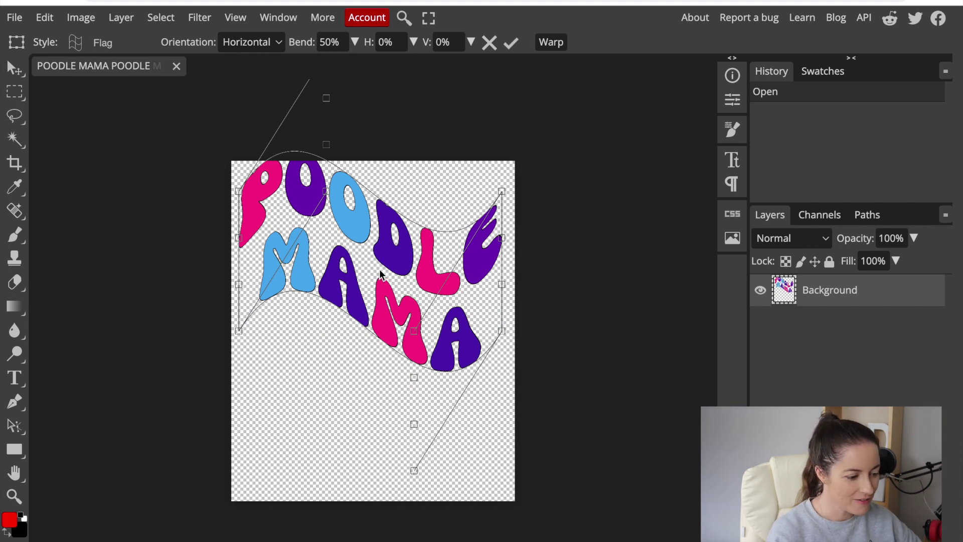
double_click(329, 42)
text(0)
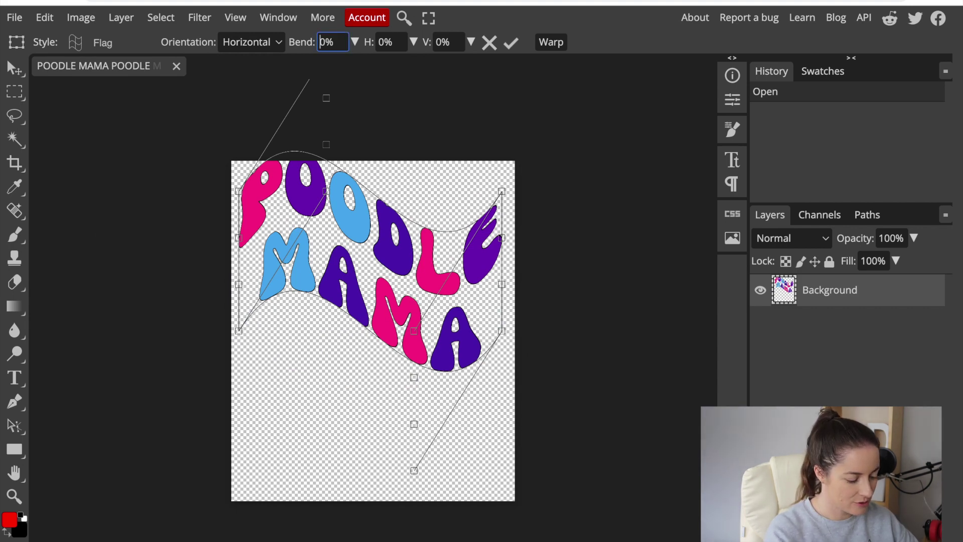
text(2)
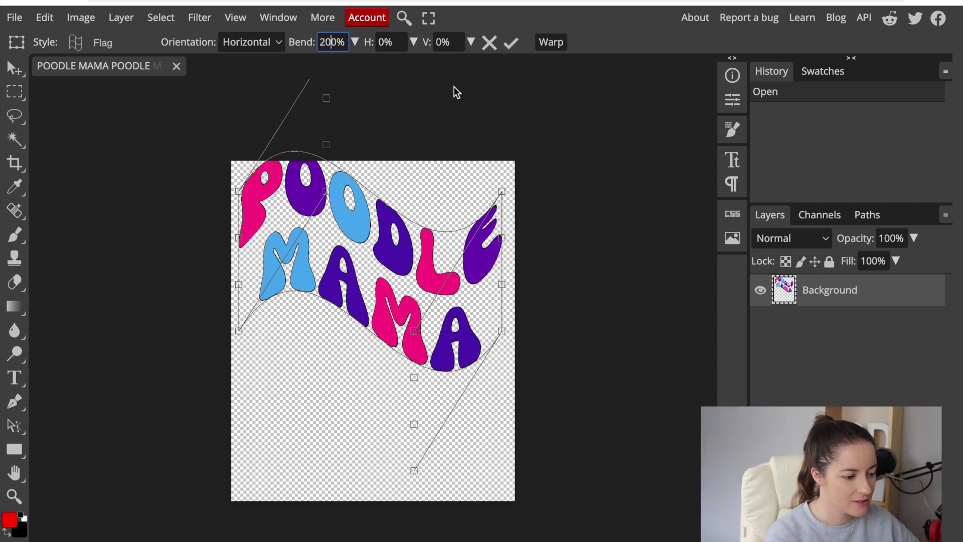
text(0)
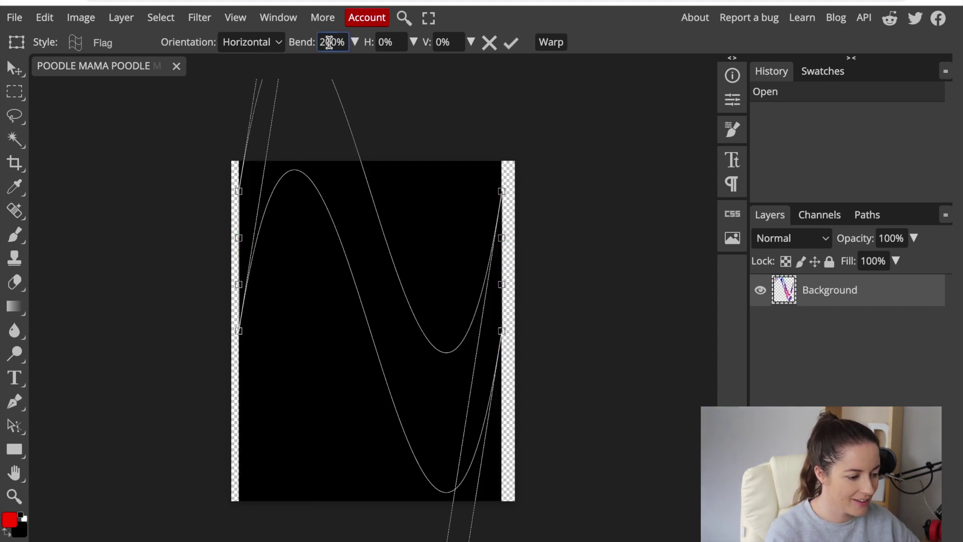
key(BackSpace)
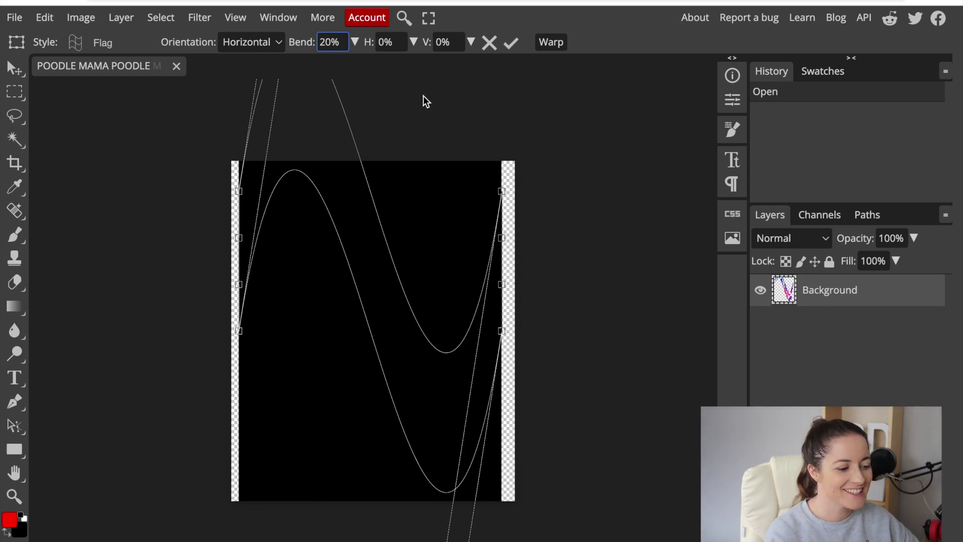
key(Return)
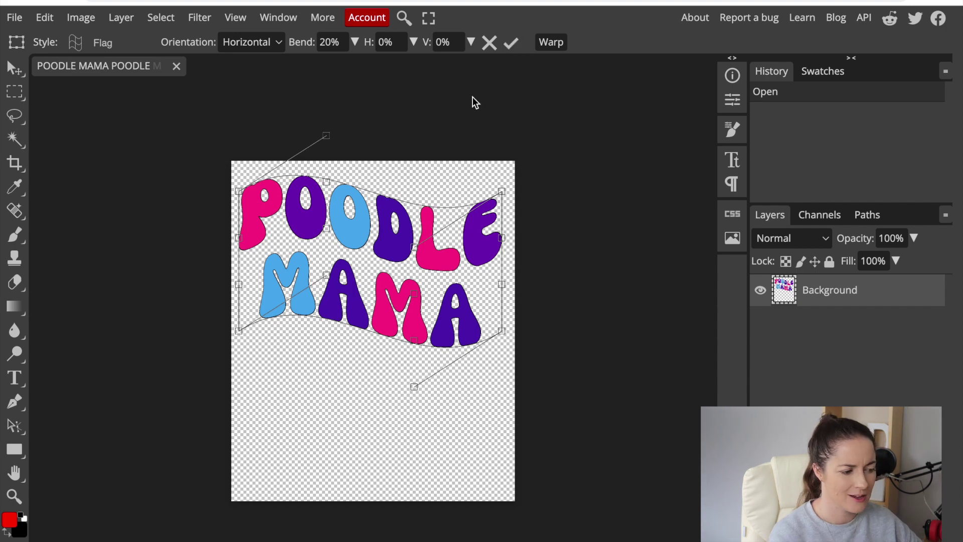
Step: Change the warp to Wave at 50% bend, test Vertical, then return to Horizontal
click(89, 43)
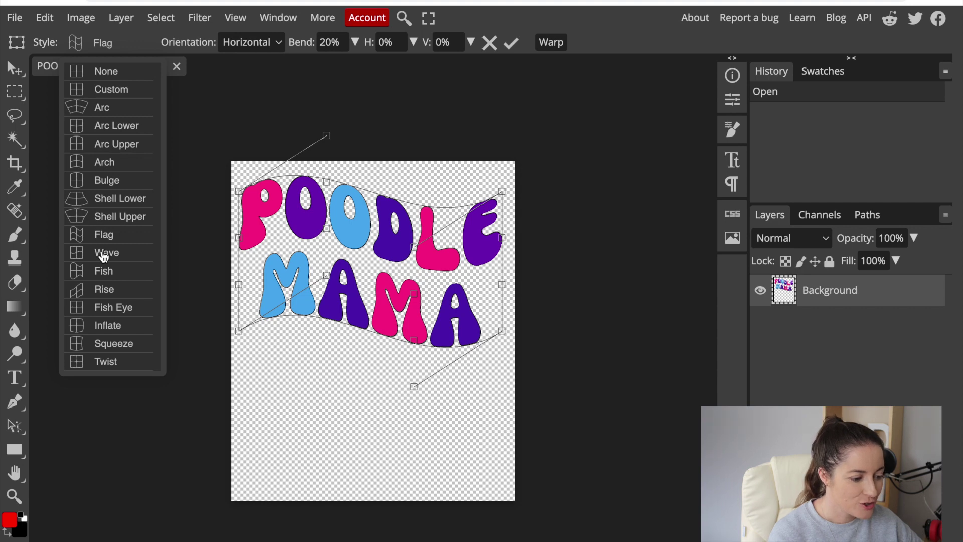
click(103, 253)
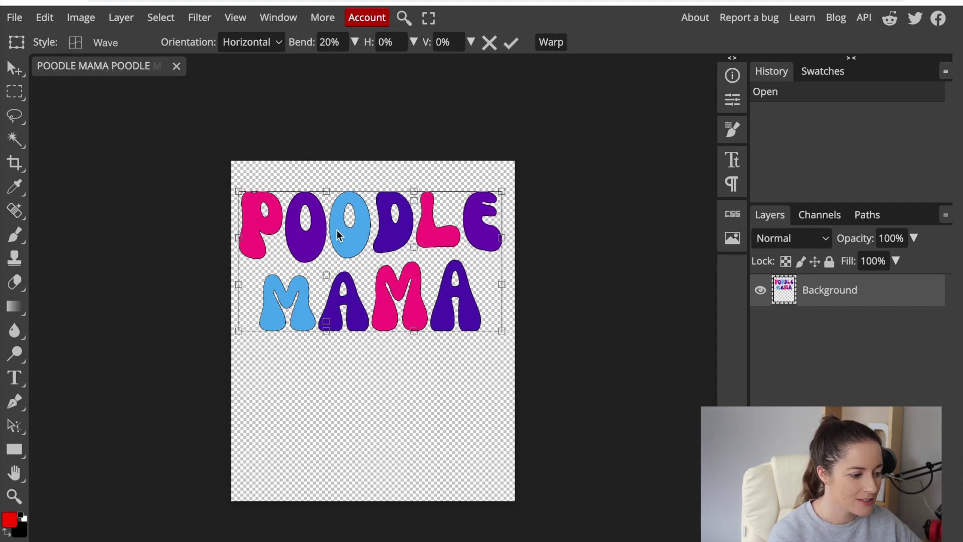
click(327, 42)
key(BackSpace)
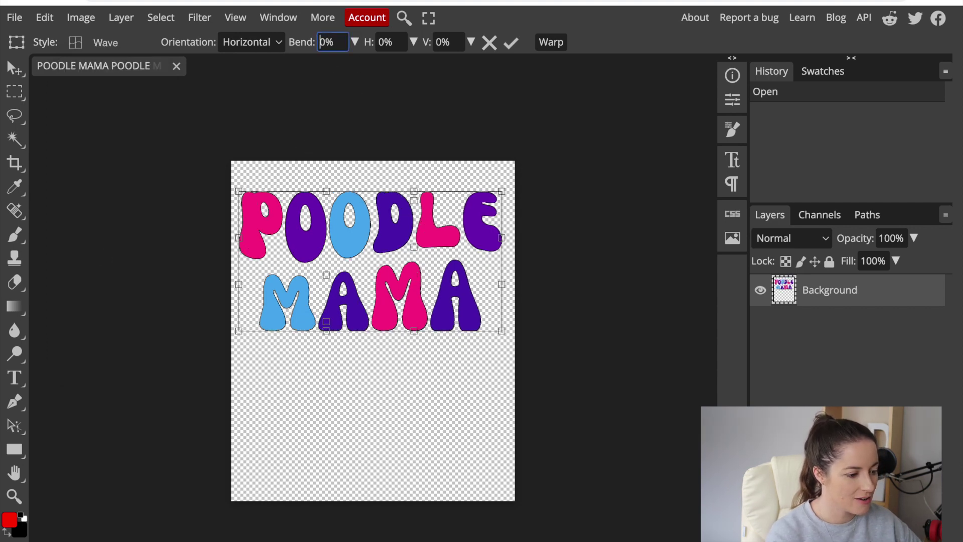
text(5)
key(Return)
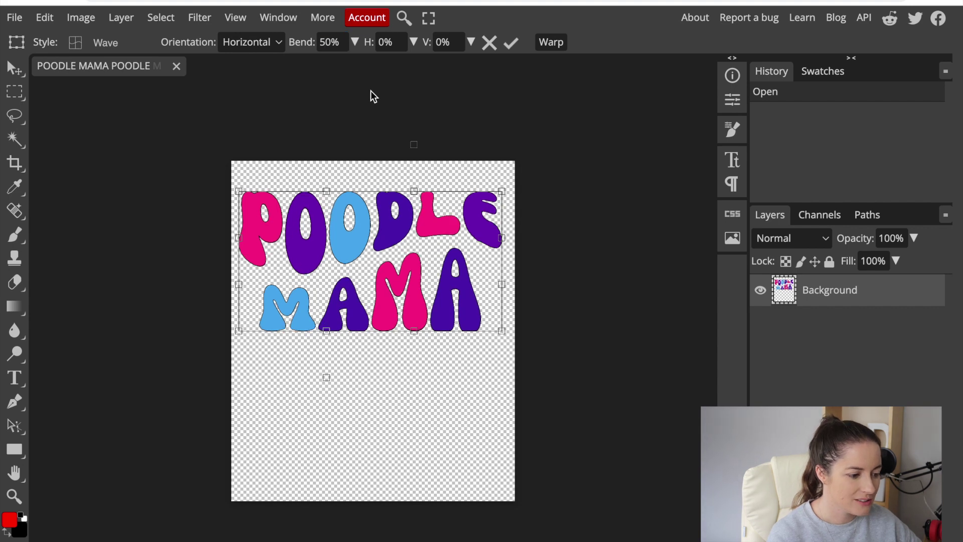
click(274, 42)
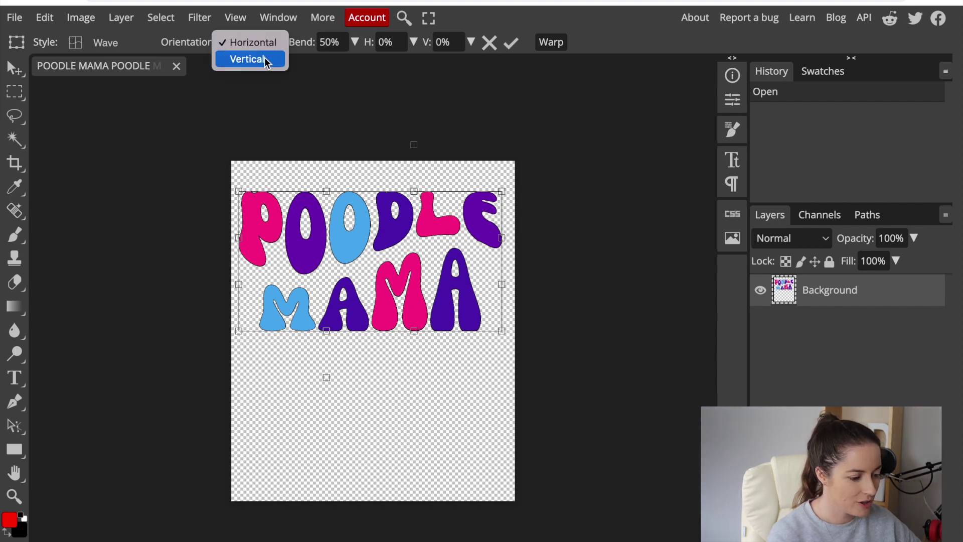
click(266, 60)
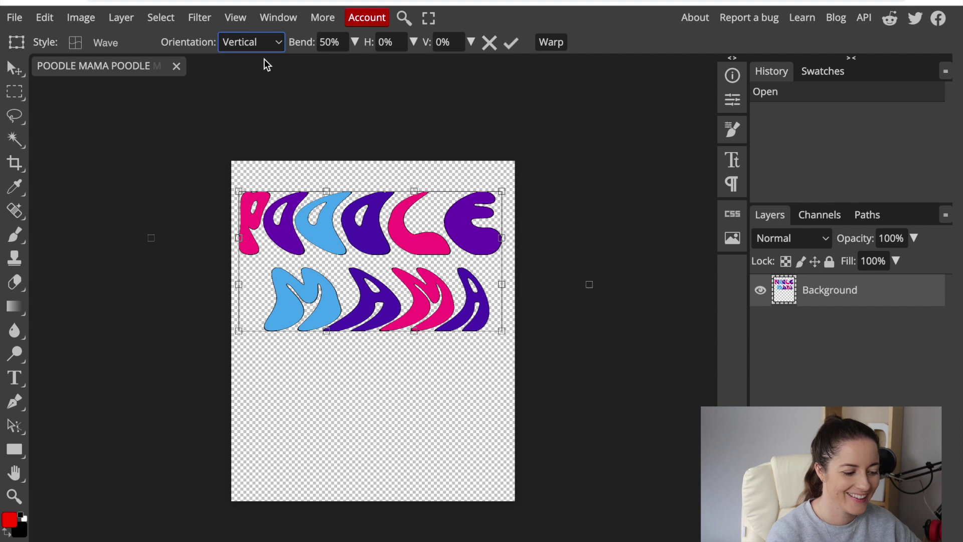
click(273, 42)
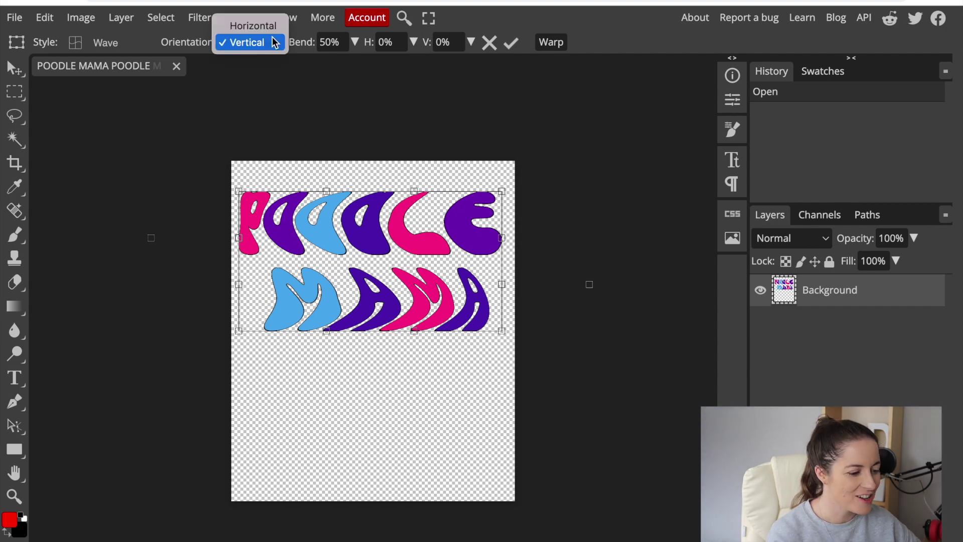
key(Up)
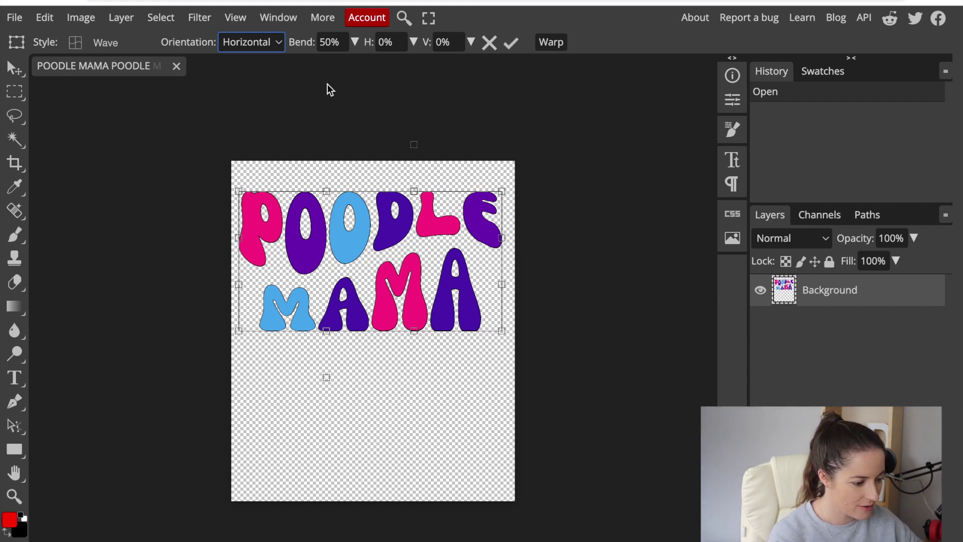
Step: Reduce the wave bend to 30%, then settle on 20%
click(322, 42)
key(BackSpace)
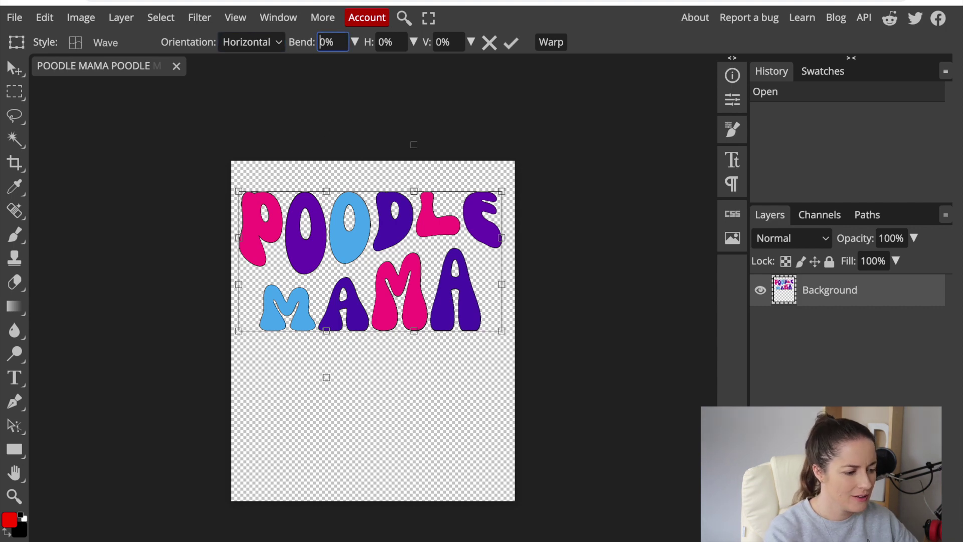
text(3)
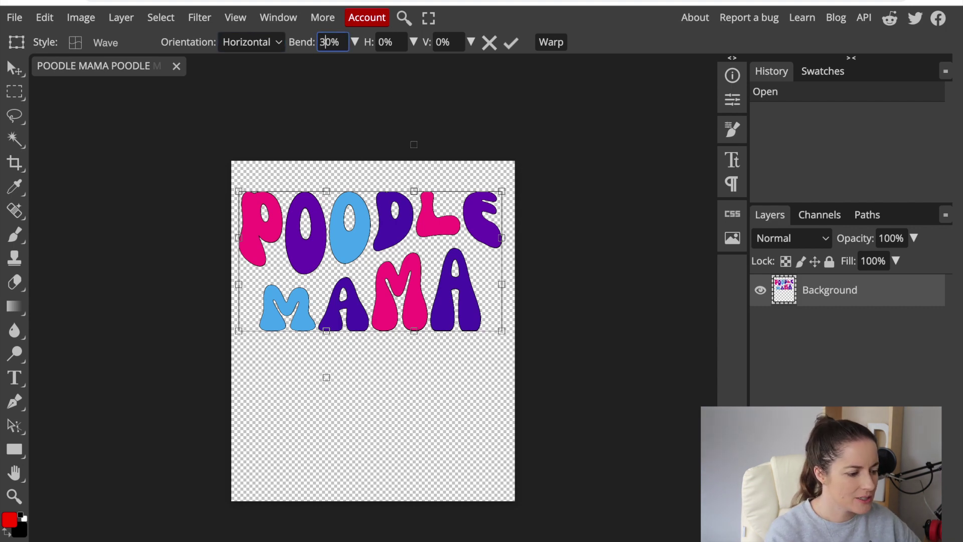
click(374, 115)
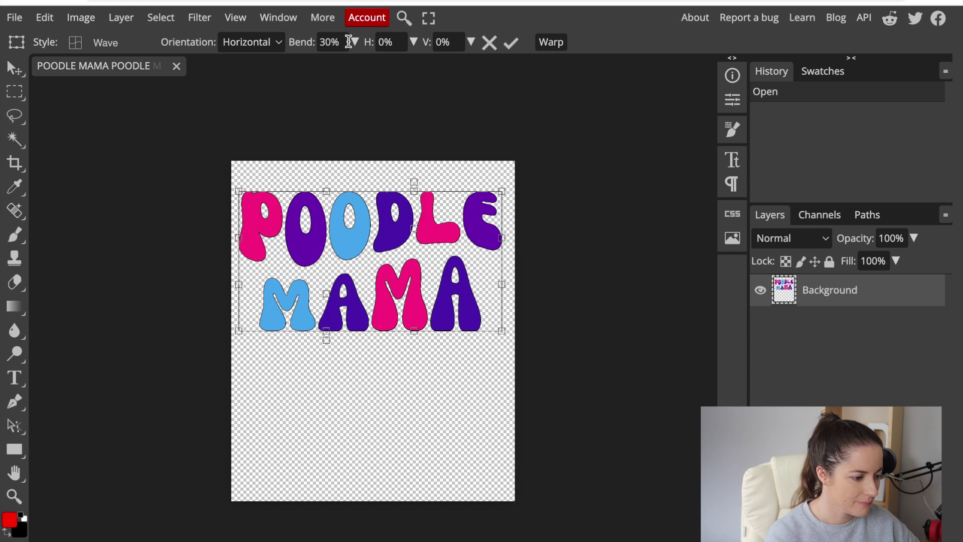
click(326, 40)
key(BackSpace)
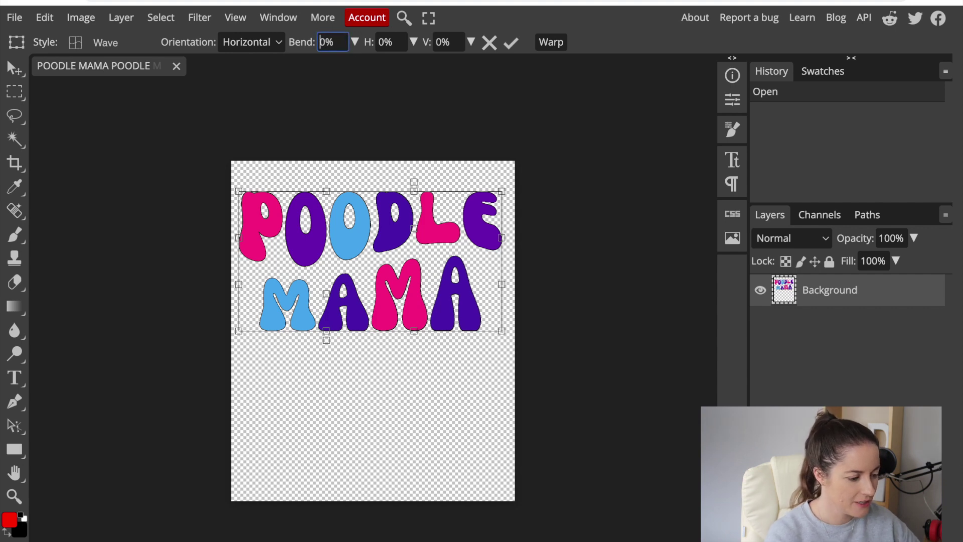
text(2)
click(399, 125)
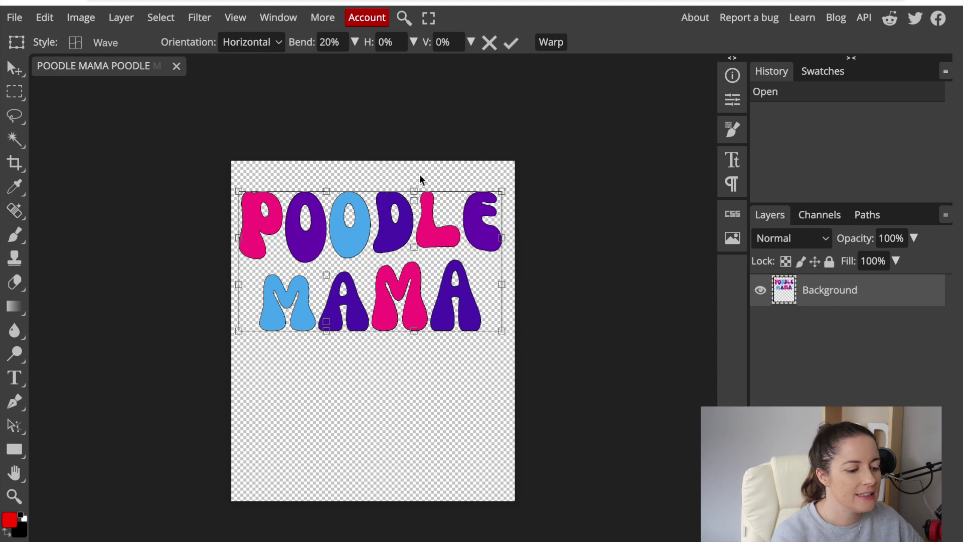
Step: Commit the wave warp and save the design as a PNG through Export as > PNG
click(514, 44)
click(14, 18)
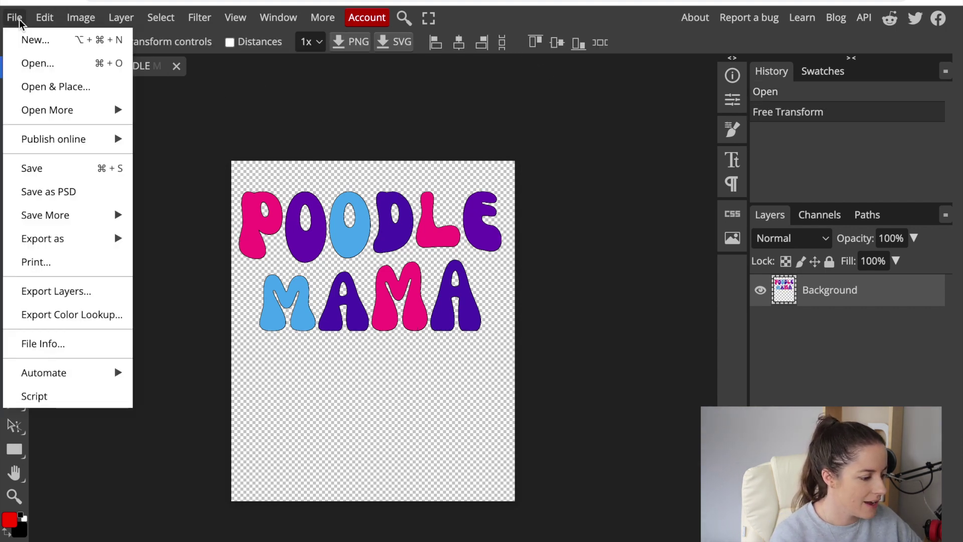
mouse_move(86, 241)
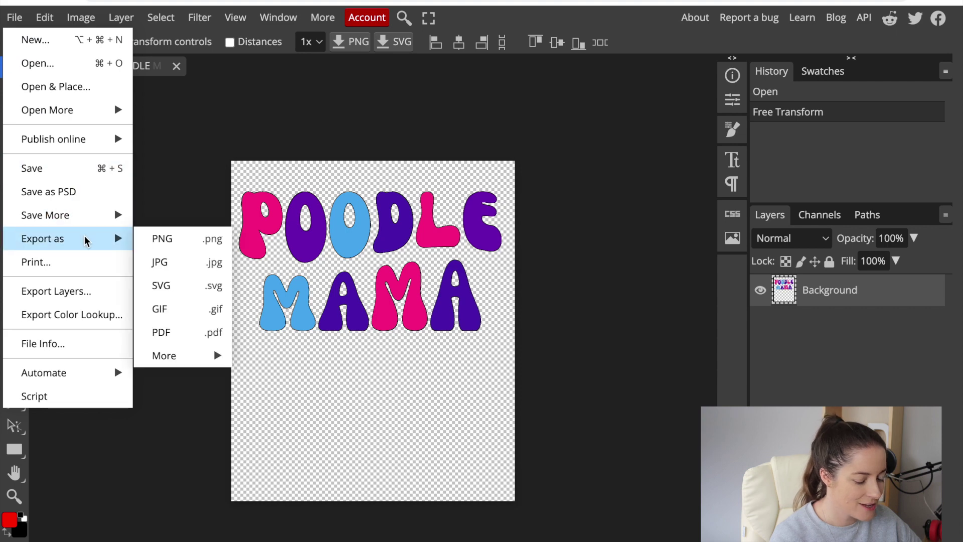
click(153, 244)
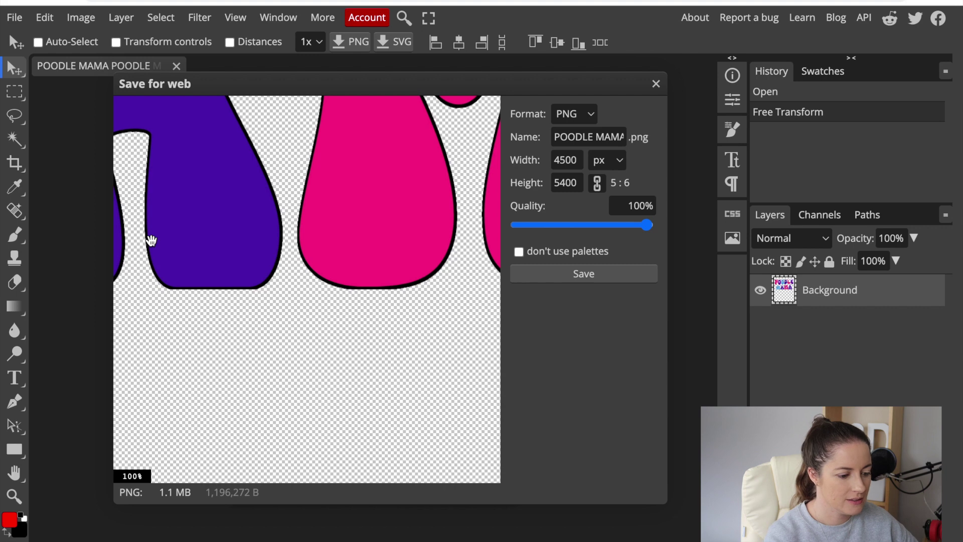
click(594, 275)
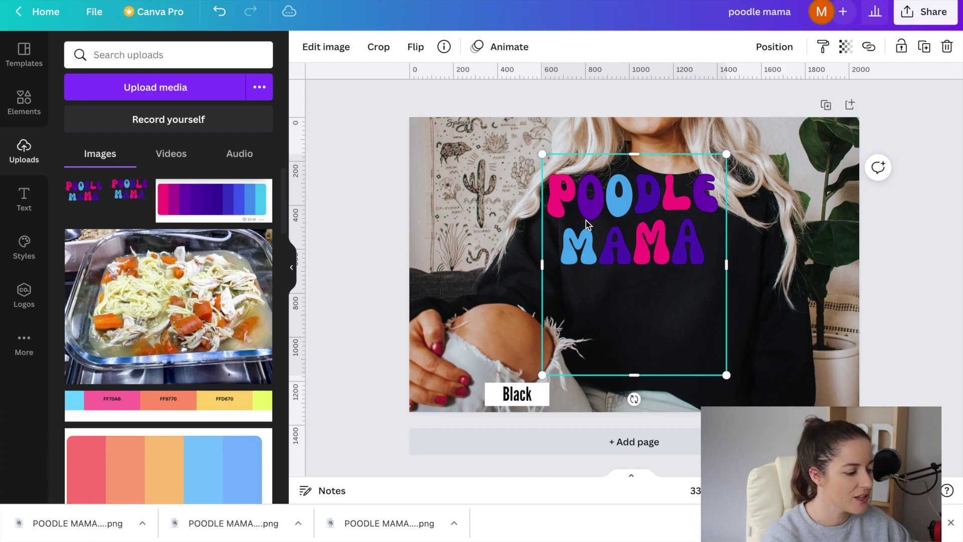
Step: Place the POODLE MAMA design smaller on the sweatshirt chest with transparency 90
drag(590, 221, 609, 268)
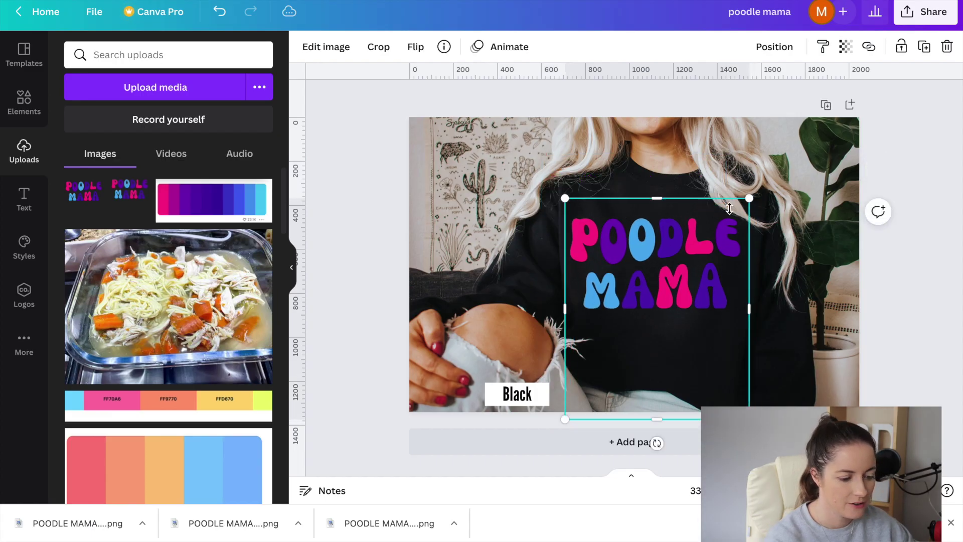
drag(742, 215, 724, 232)
drag(638, 308, 657, 277)
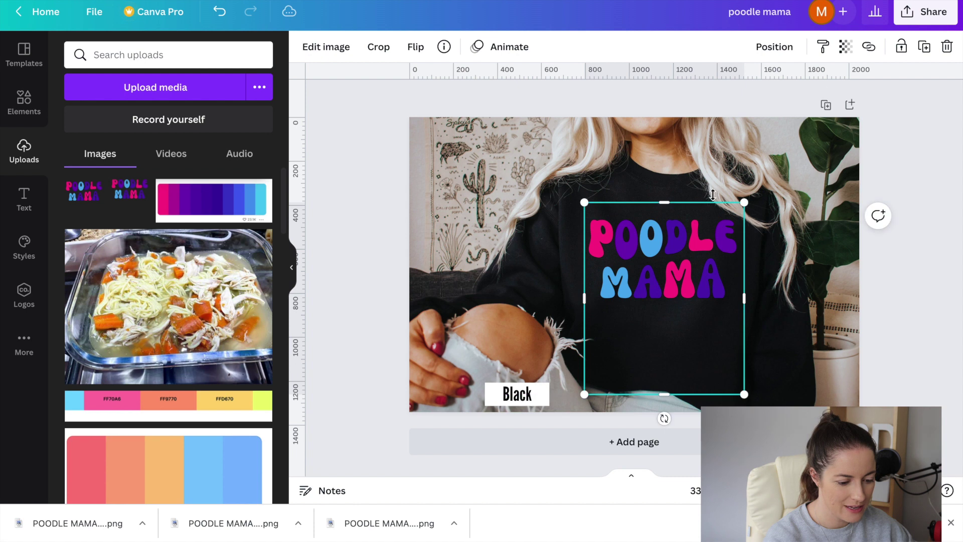
click(846, 47)
mouse_move(841, 102)
mouse_down()
mouse_move(820, 104)
mouse_move(829, 110)
mouse_up()
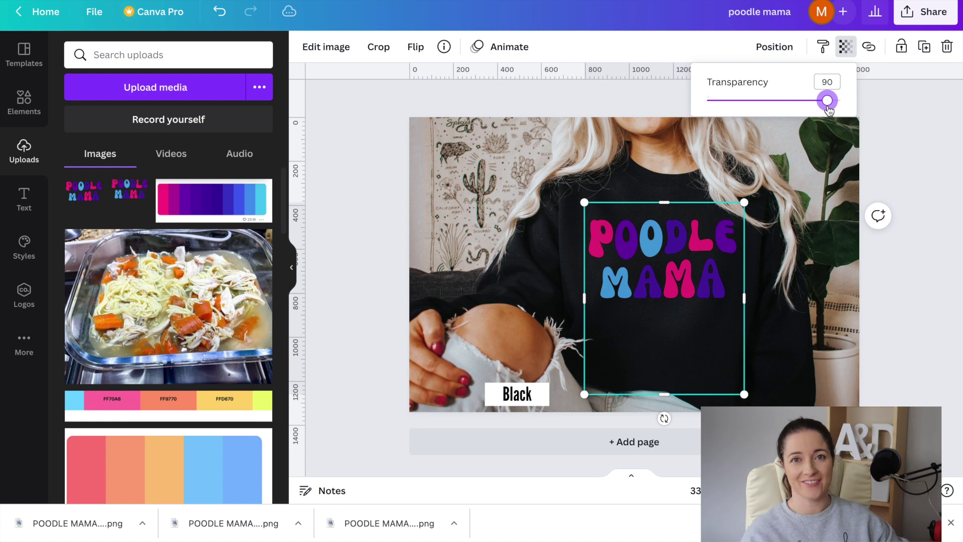
click(926, 141)
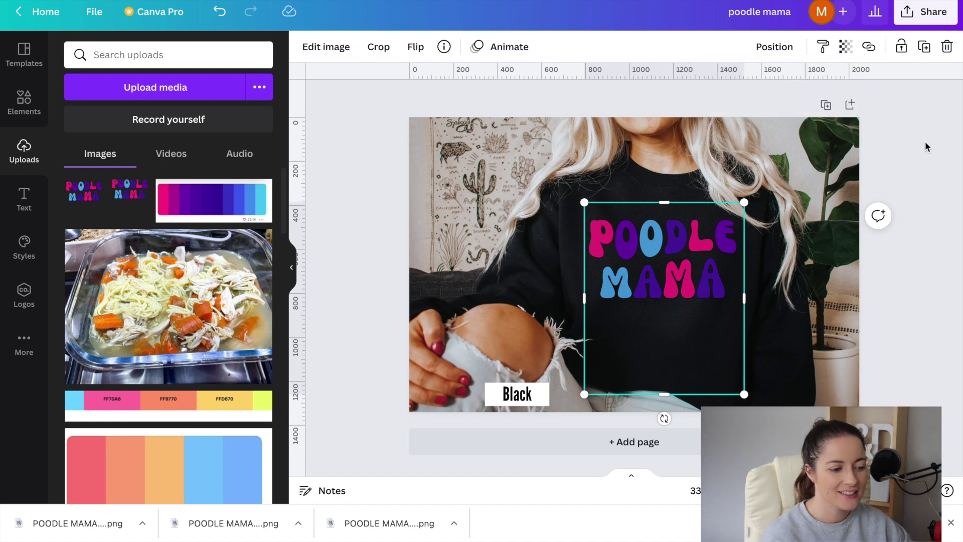